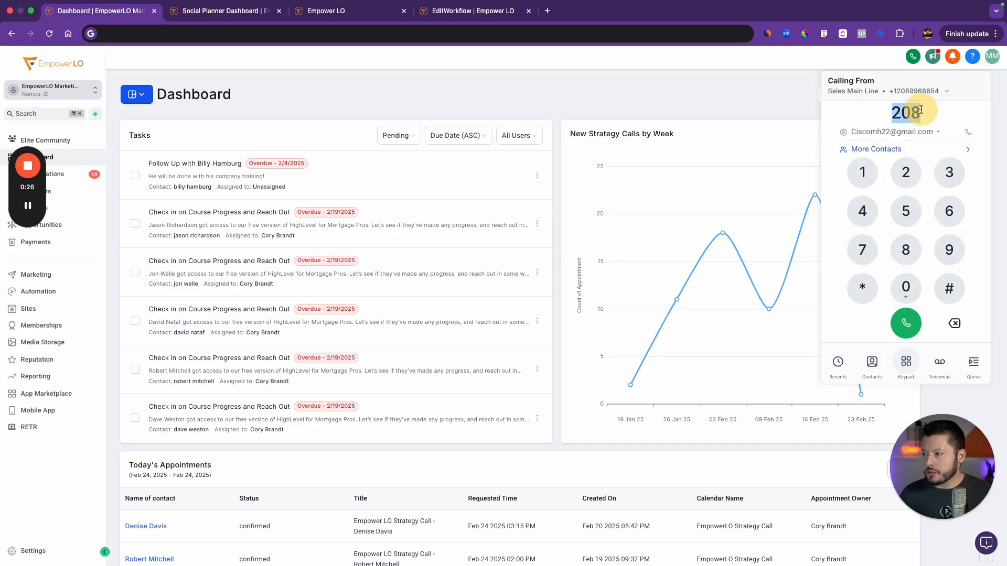
# Replace the dialer entry with 208 and browse the full list of matching contacts
pyautogui.press('BackSpace')
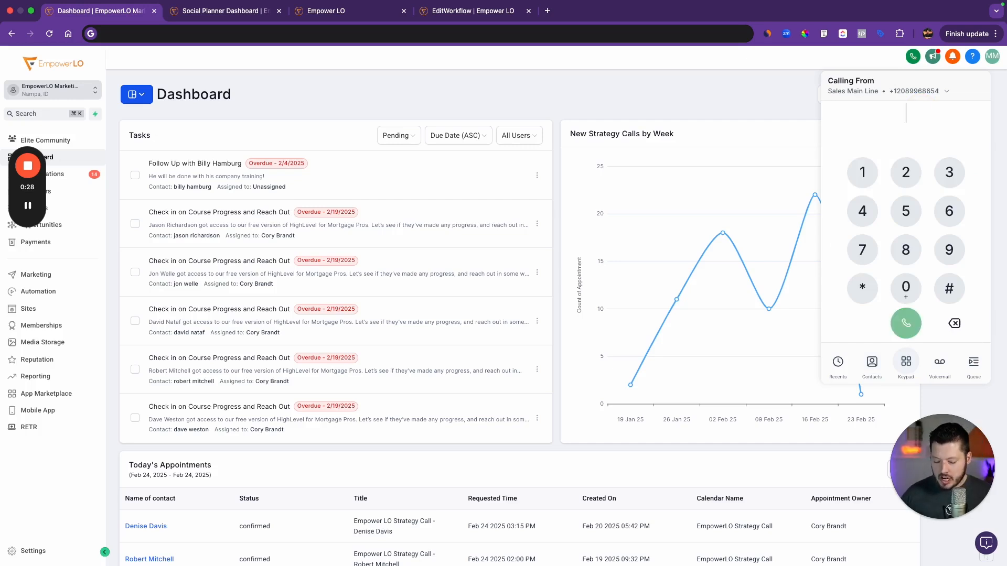
pyautogui.write('208')
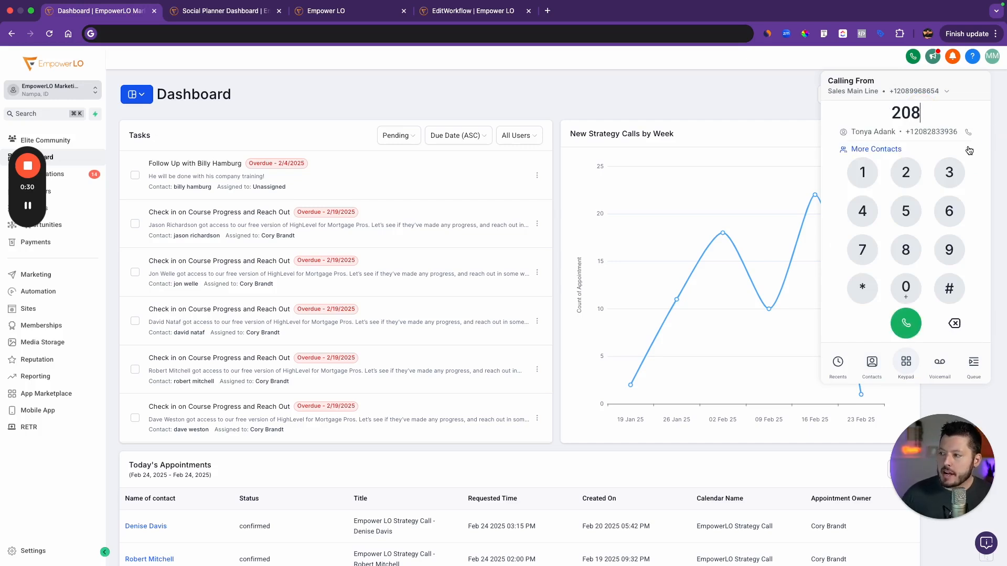
pyautogui.click(967, 149)
pyautogui.scroll(-5, 917, 221)
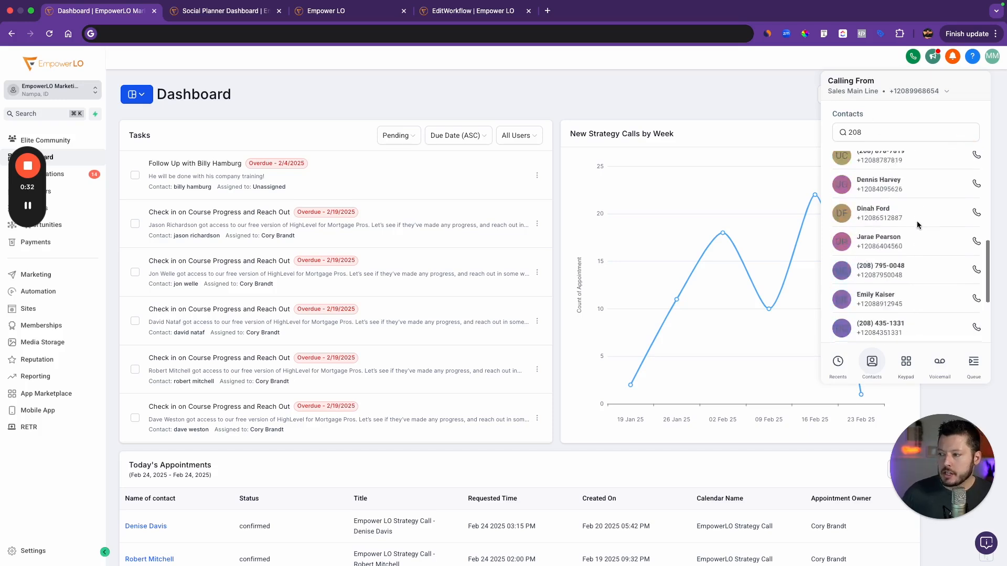
pyautogui.scroll(5, 916, 222)
# Clear 208 from the dialer's contact search and from its keypad entry
pyautogui.doubleClick(875, 131)
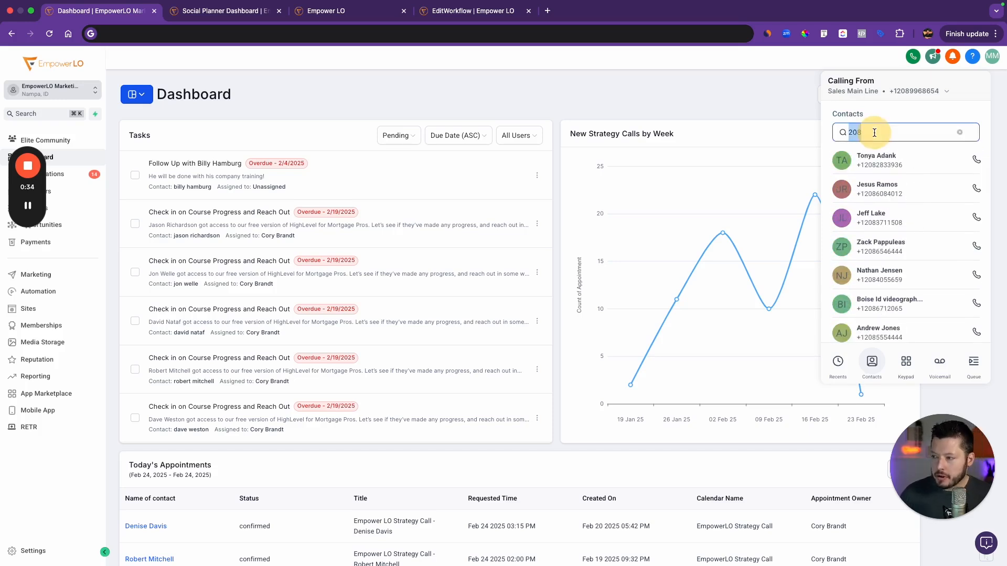
pyautogui.press('BackSpace')
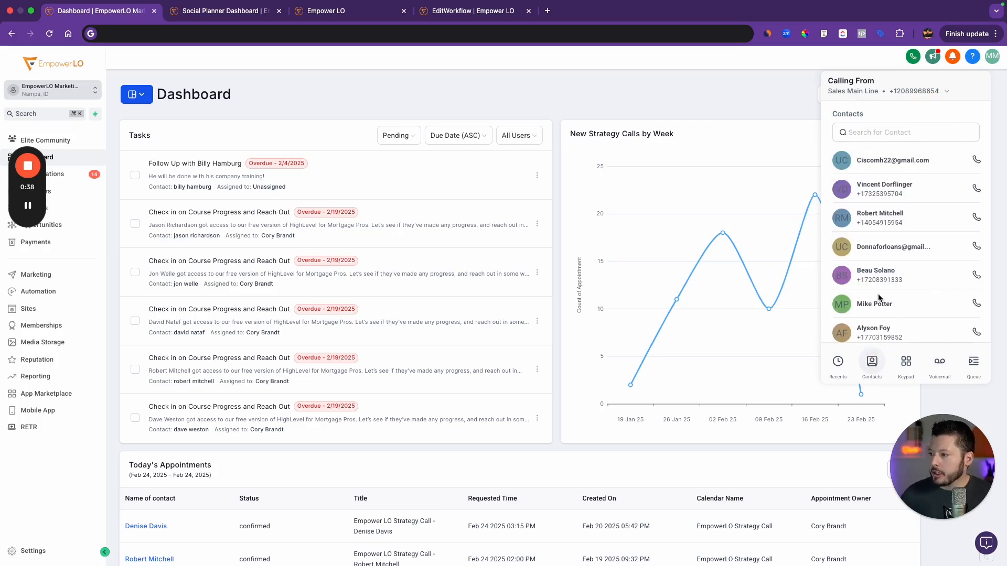
pyautogui.click(868, 131)
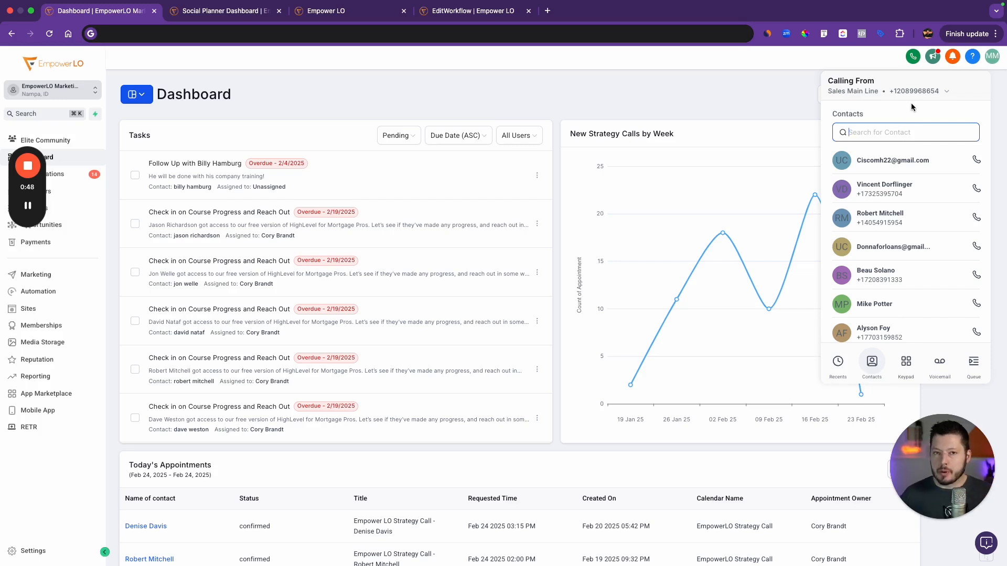
pyautogui.click(913, 367)
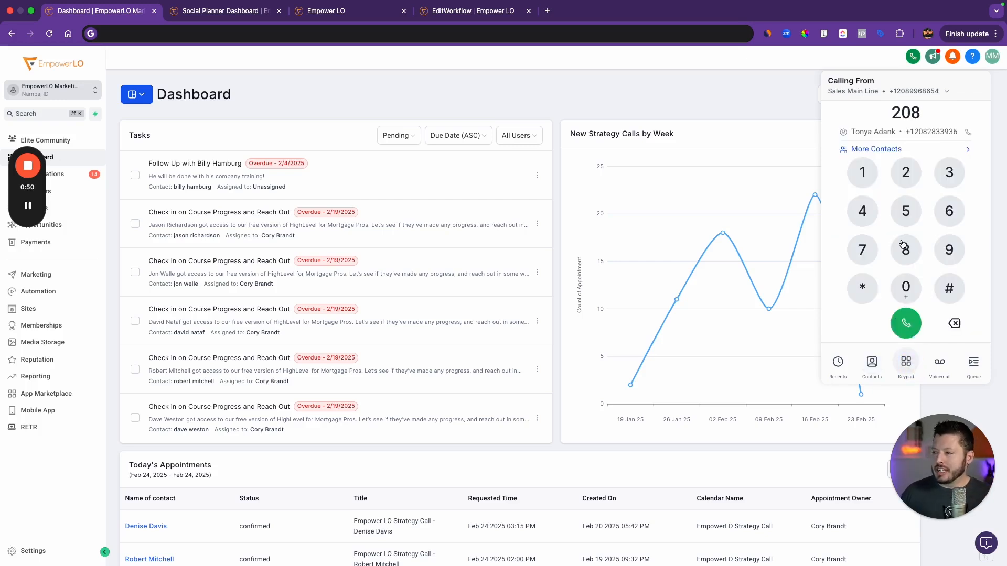
pyautogui.doubleClick(905, 112)
pyautogui.press('BackSpace')
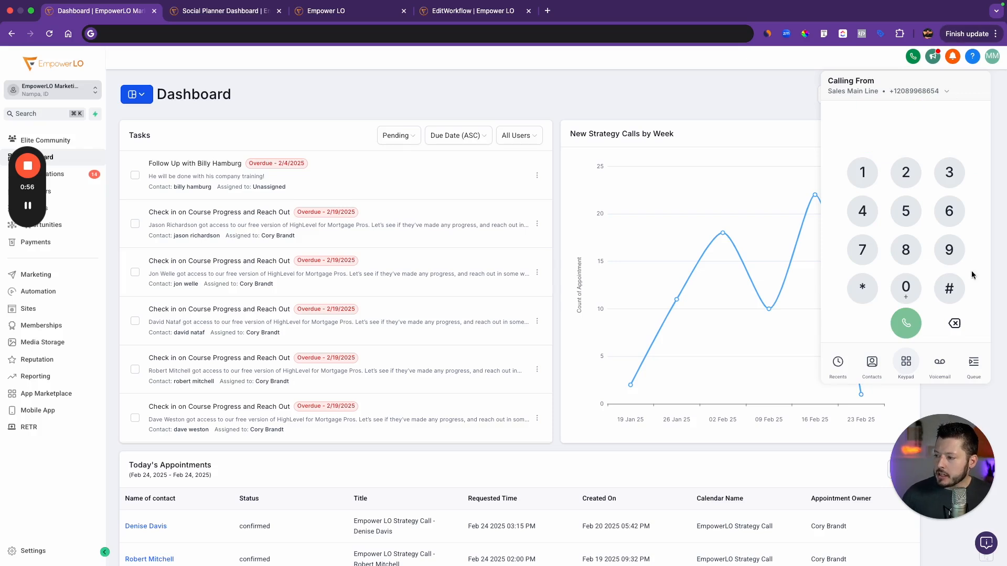
# Compare the dialer's empty keypad with its contacts list and contact search
pyautogui.click(880, 369)
pyautogui.click(899, 367)
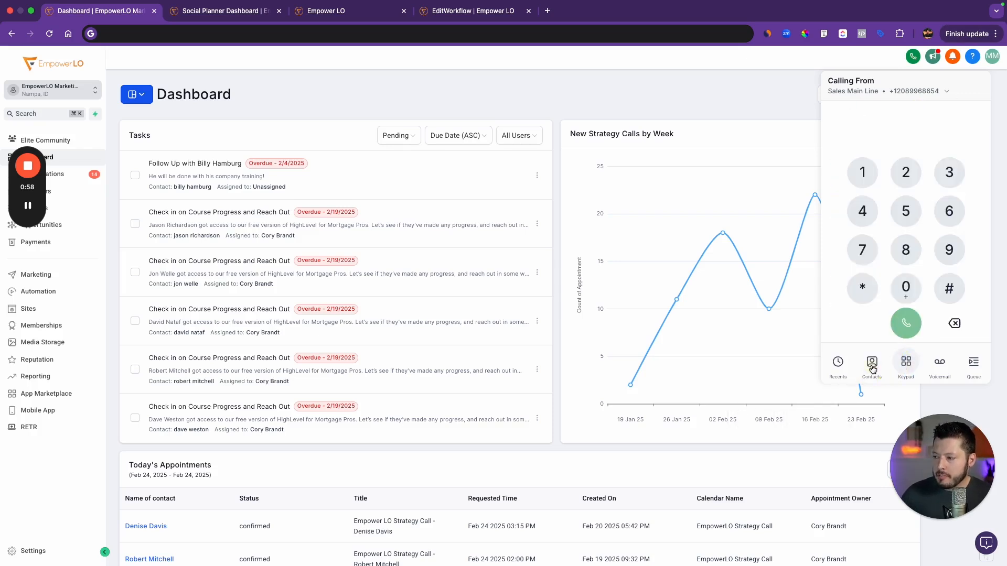
pyautogui.click(871, 367)
pyautogui.click(903, 367)
pyautogui.click(872, 366)
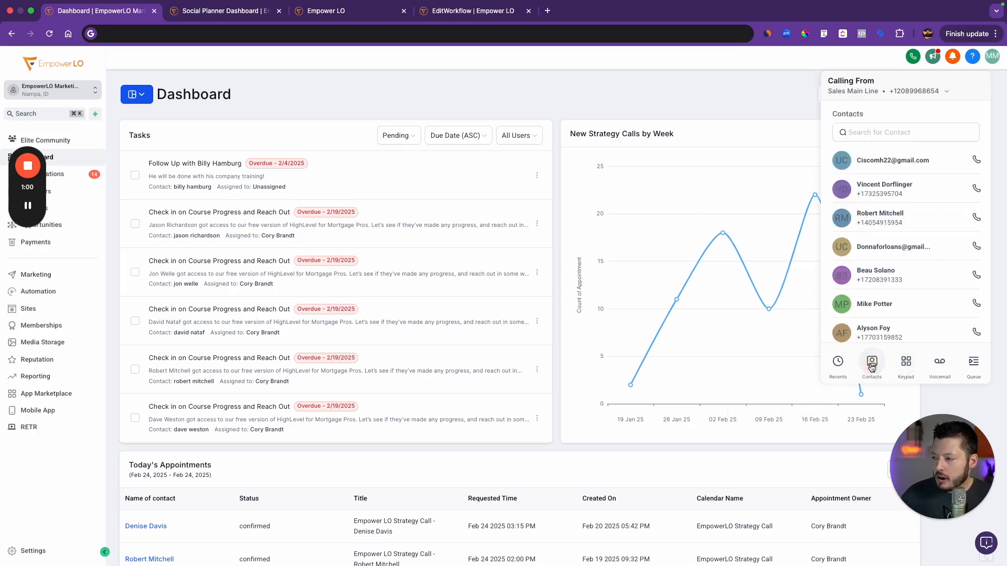
pyautogui.click(896, 369)
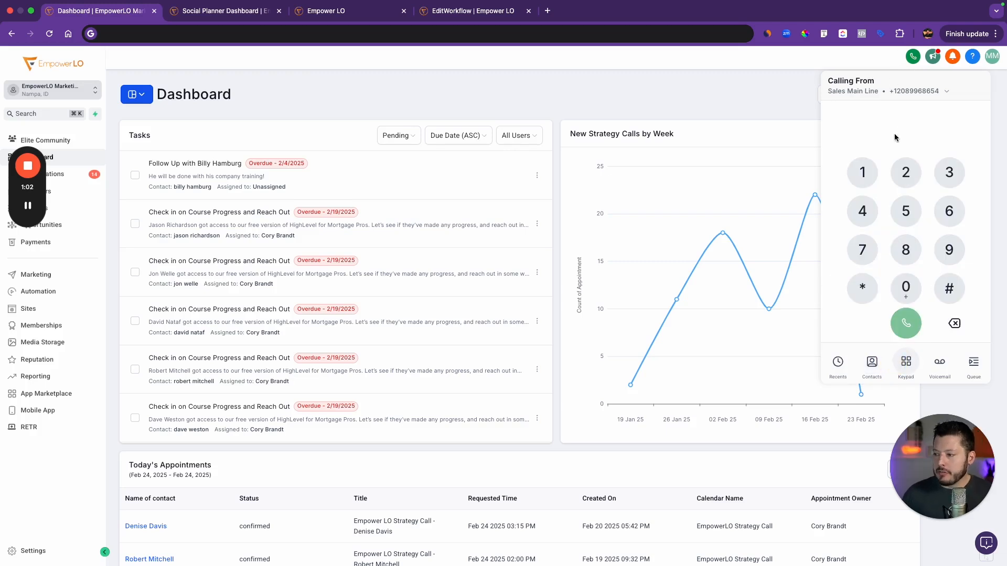
pyautogui.click(866, 371)
pyautogui.click(865, 133)
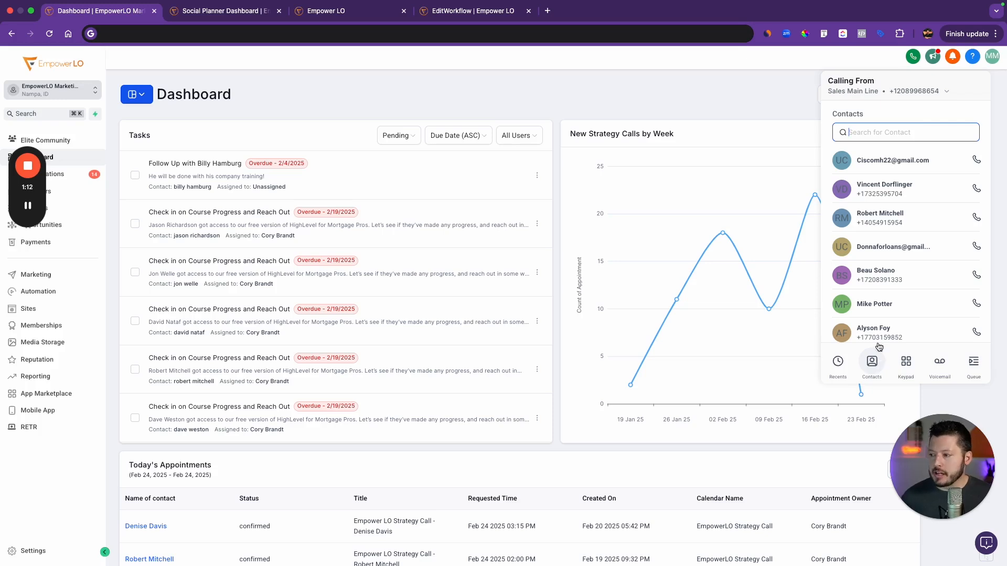
pyautogui.scroll(-1, 871, 374)
# Examine the dialer's recent call history and compare it with the contacts list
pyautogui.click(845, 365)
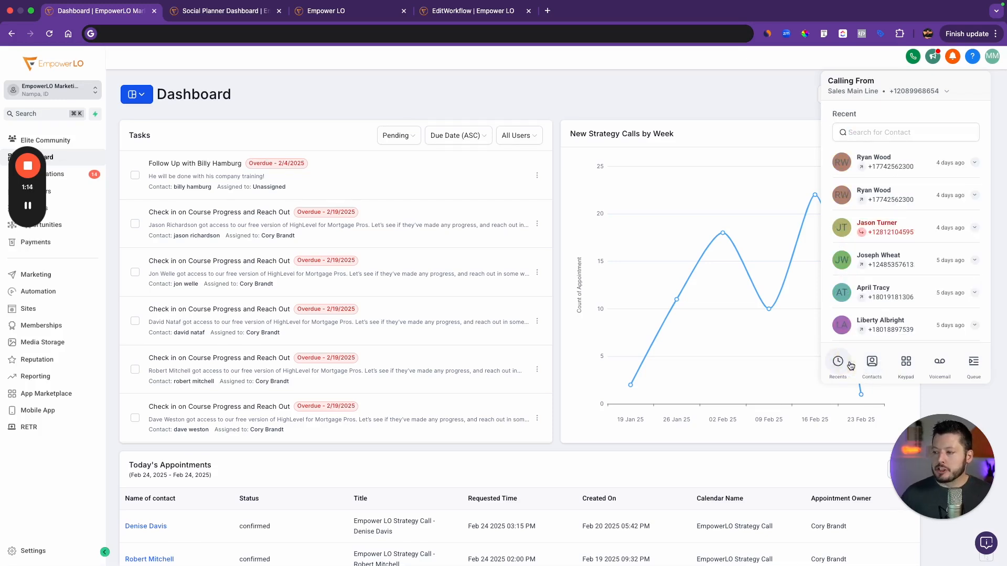
pyautogui.click(864, 365)
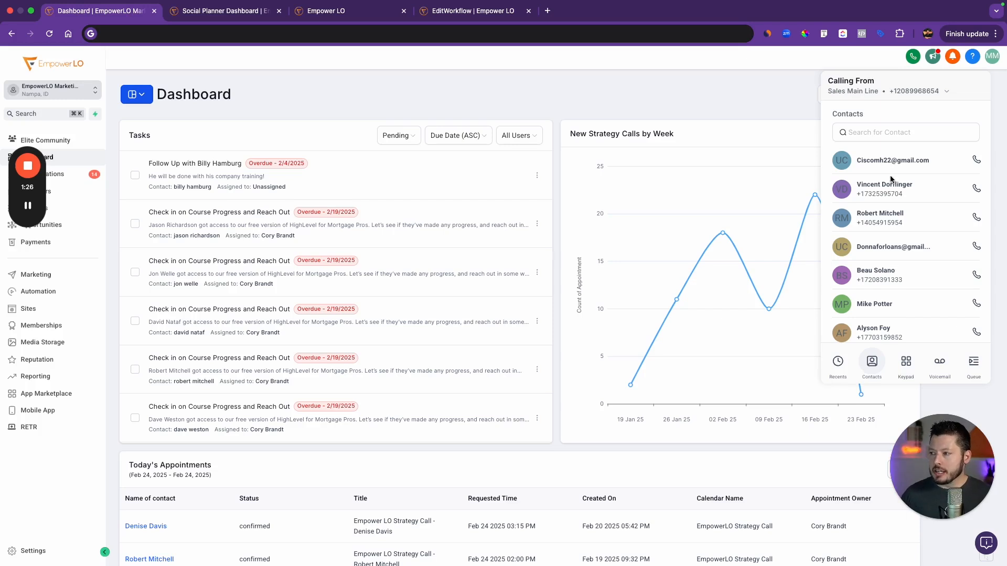
pyautogui.click(837, 366)
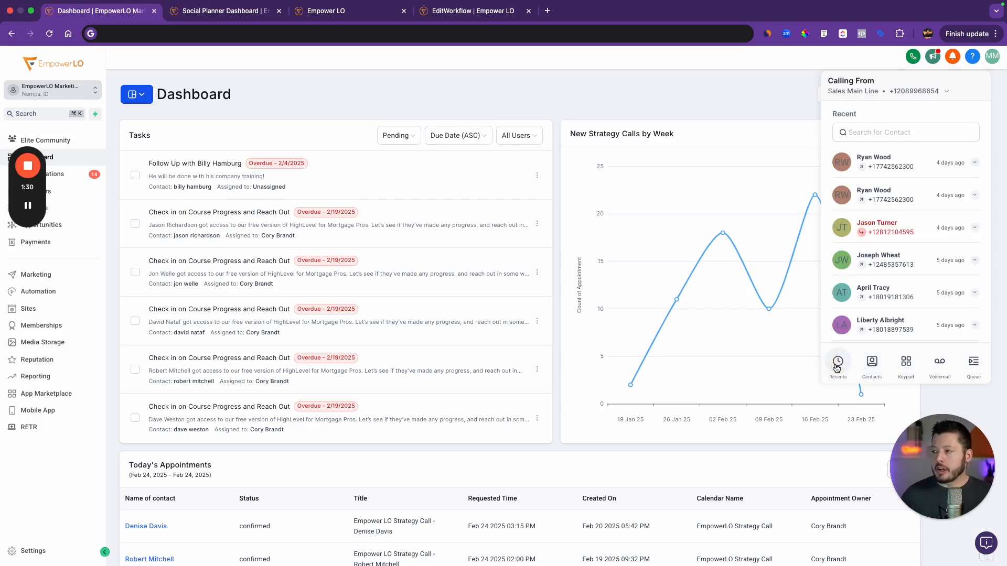
pyautogui.scroll(-5, 926, 244)
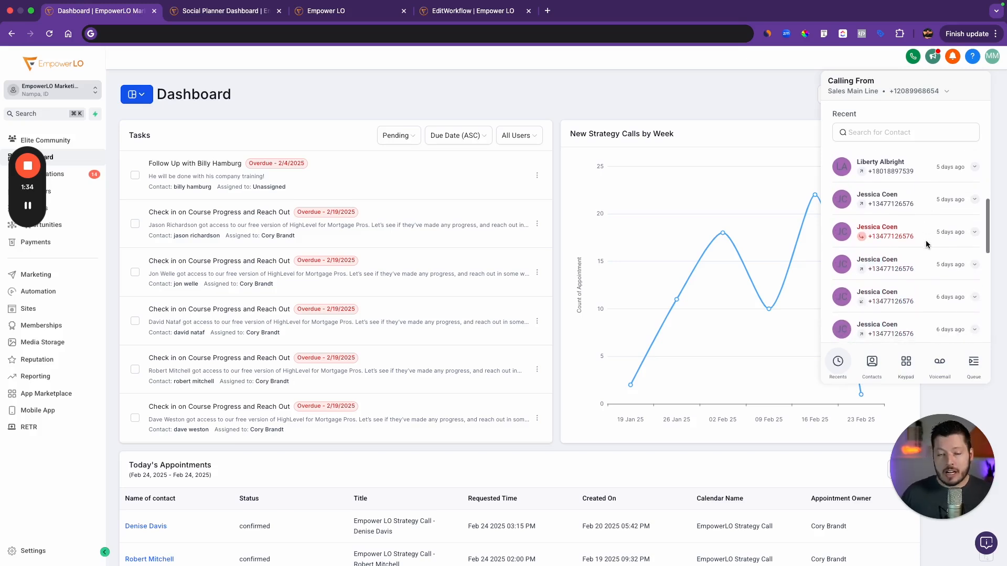
pyautogui.scroll(5, 926, 244)
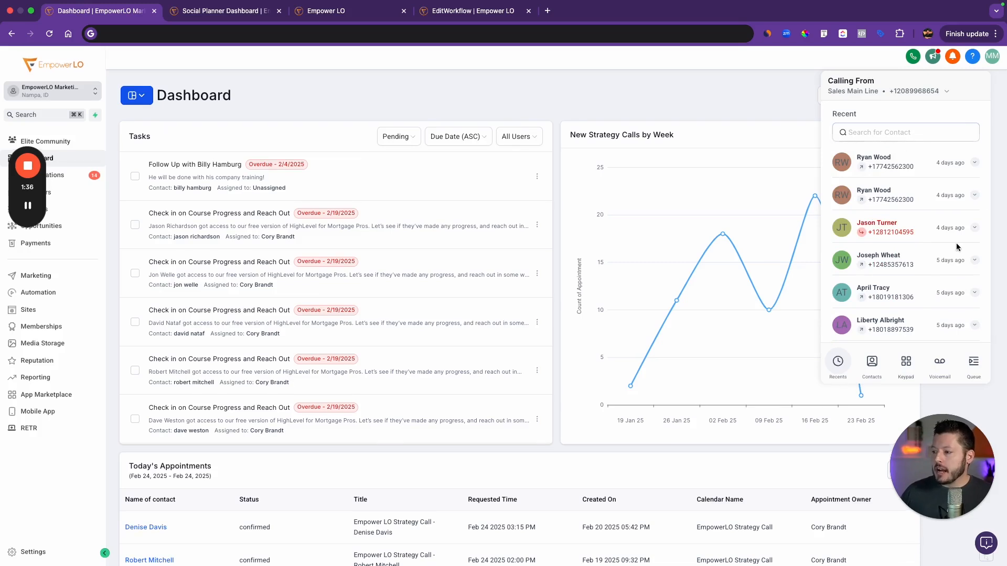
pyautogui.scroll(-2, 918, 248)
pyautogui.scroll(-4, 918, 248)
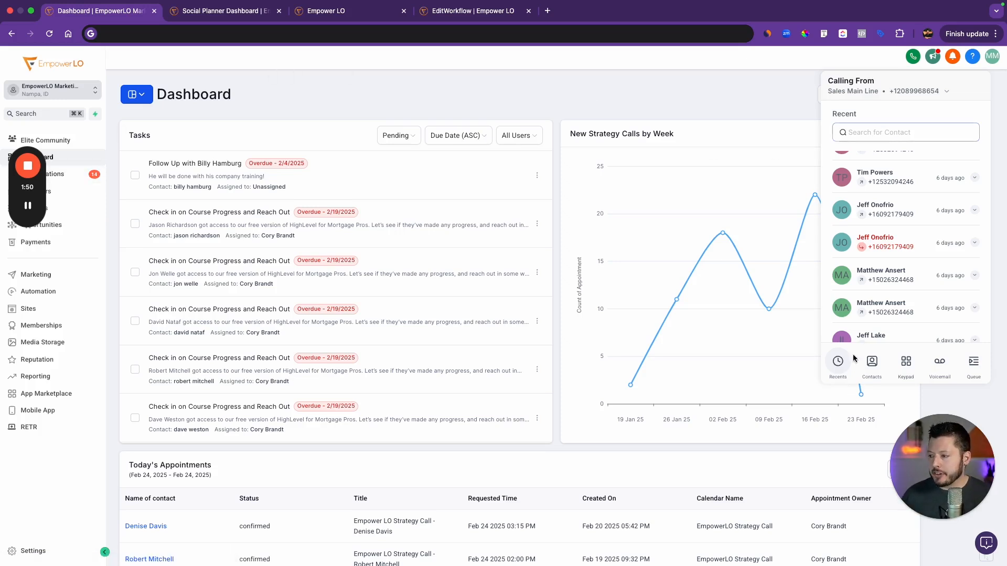
pyautogui.scroll(-1, 872, 322)
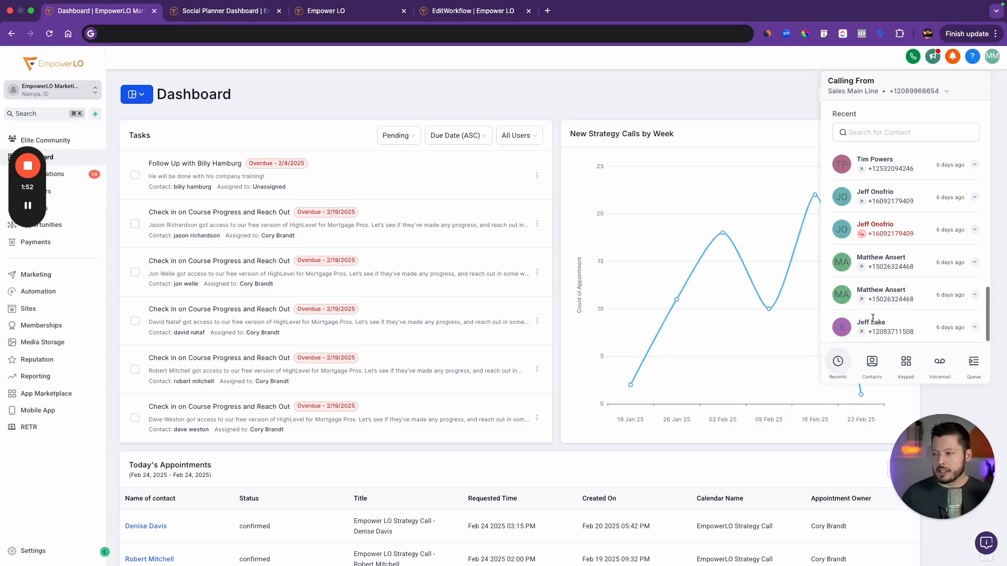
pyautogui.scroll(4, 882, 272)
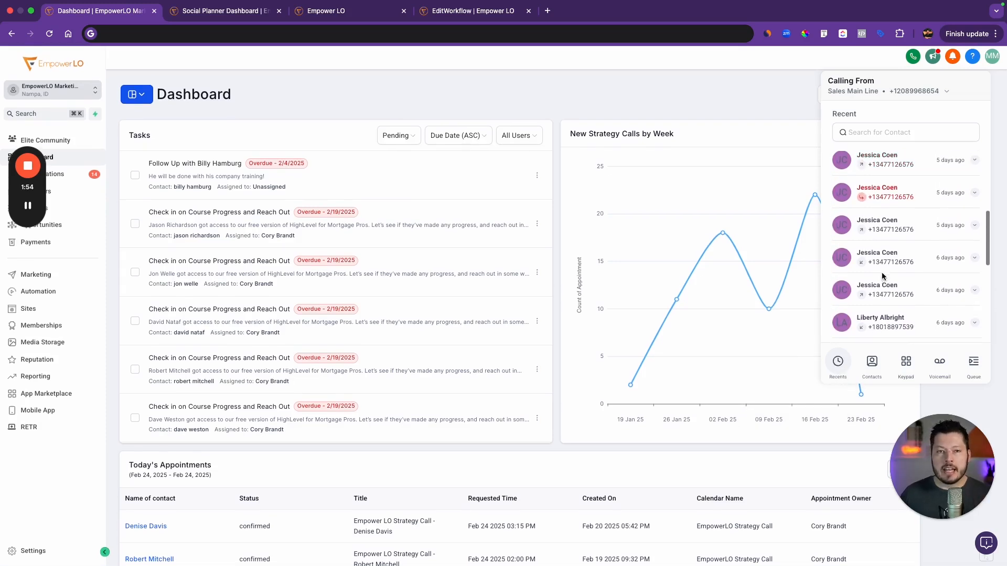
pyautogui.scroll(1, 882, 272)
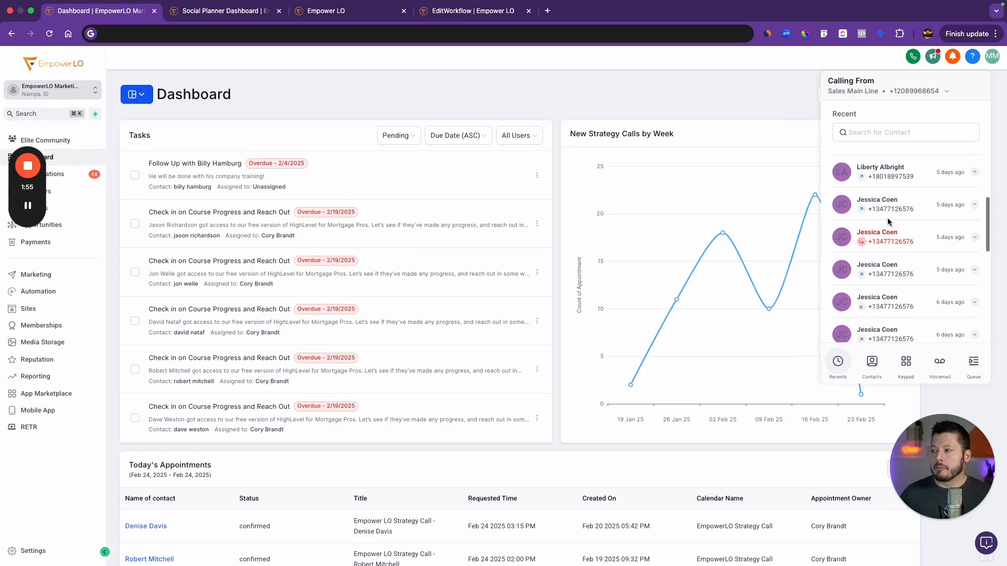
# Examine the available calling-from numbers and their user assignments, keeping the current number, and return to the recent calls
pyautogui.click(938, 87)
pyautogui.scroll(-1, 889, 223)
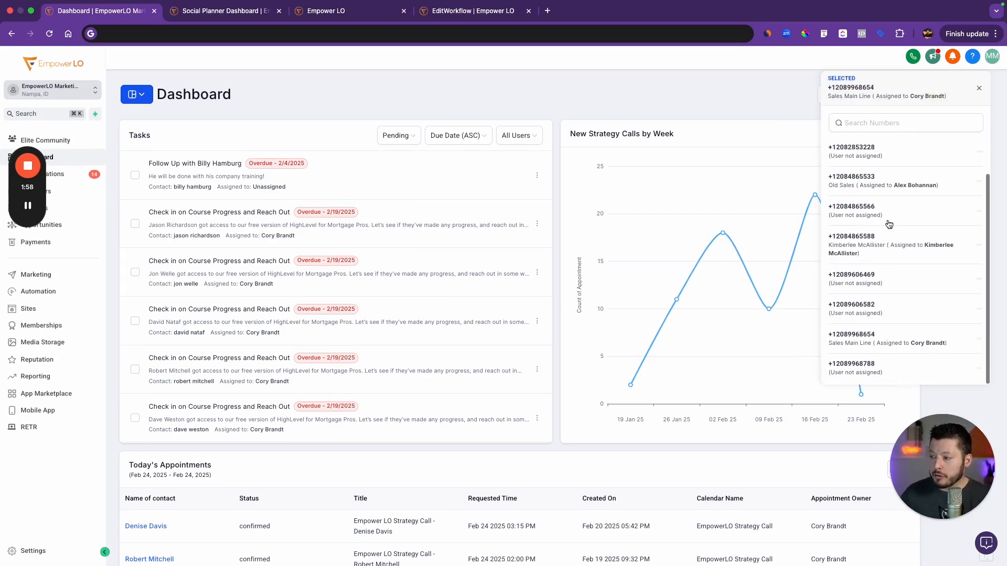
pyautogui.scroll(2, 889, 223)
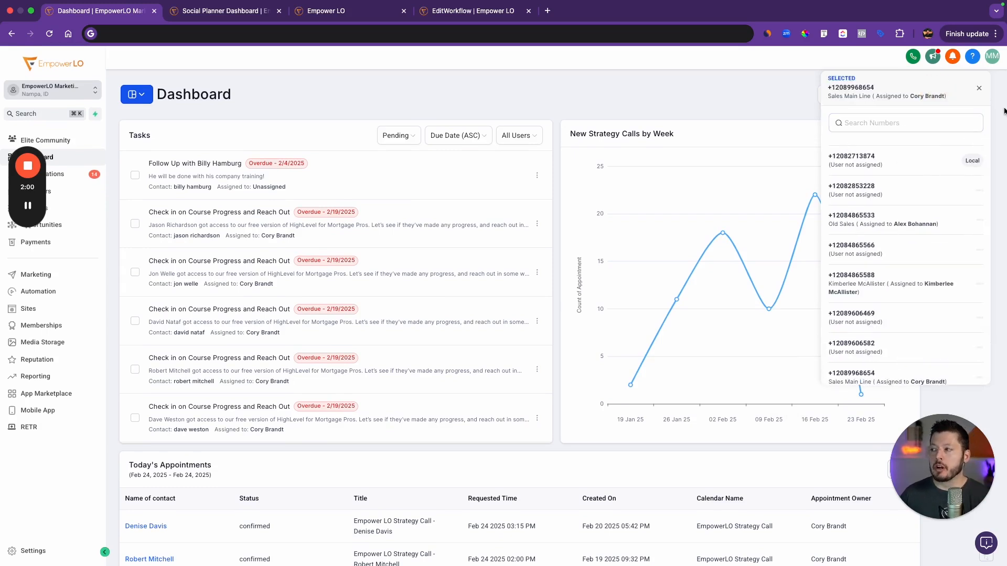
pyautogui.click(983, 90)
pyautogui.scroll(-6, 896, 240)
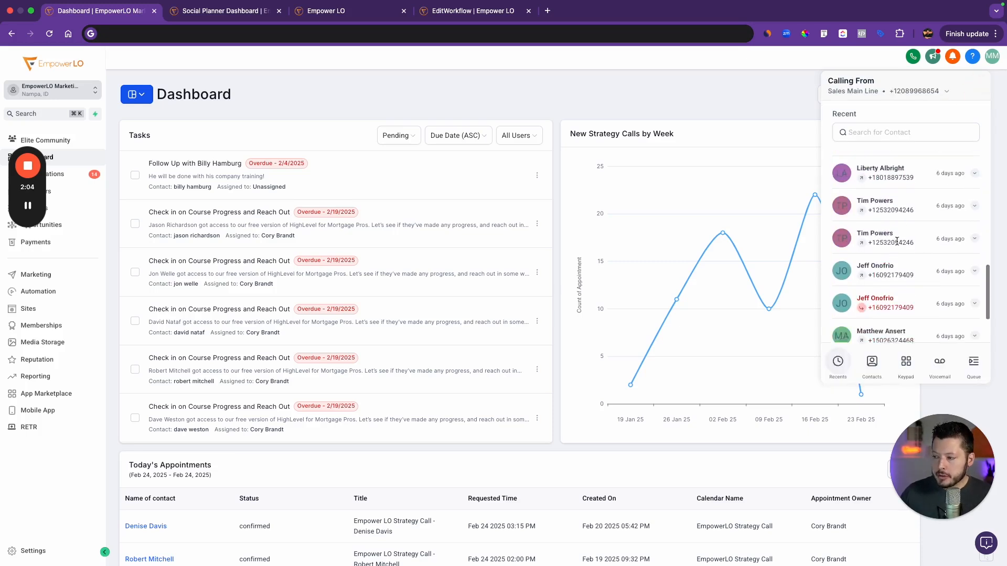
pyautogui.scroll(2, 896, 241)
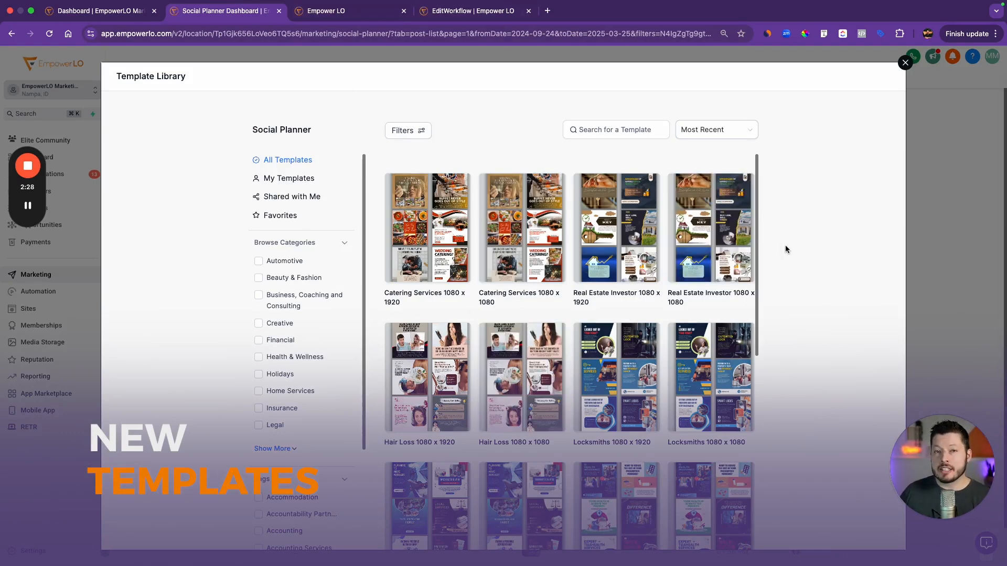
# Close the template library, reopen the Social Planner templates from a new post, and sort them by Most Recent
pyautogui.moveTo(718, 215)
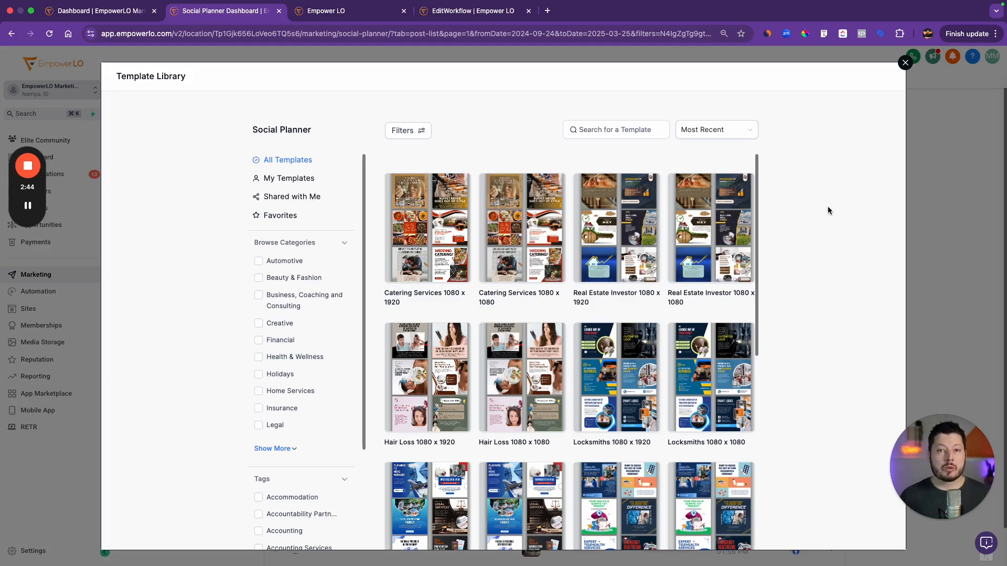
pyautogui.click(905, 62)
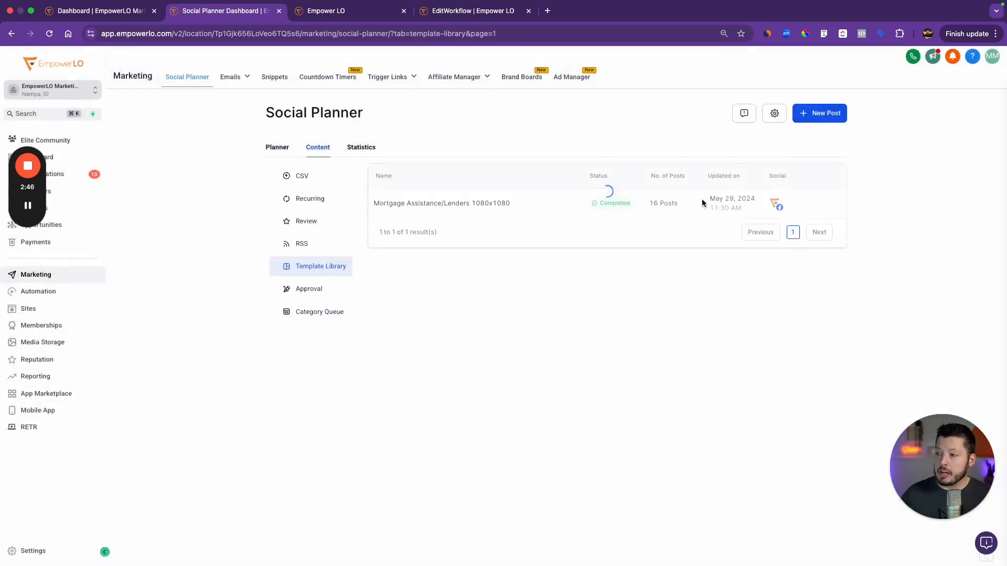
pyautogui.click(827, 120)
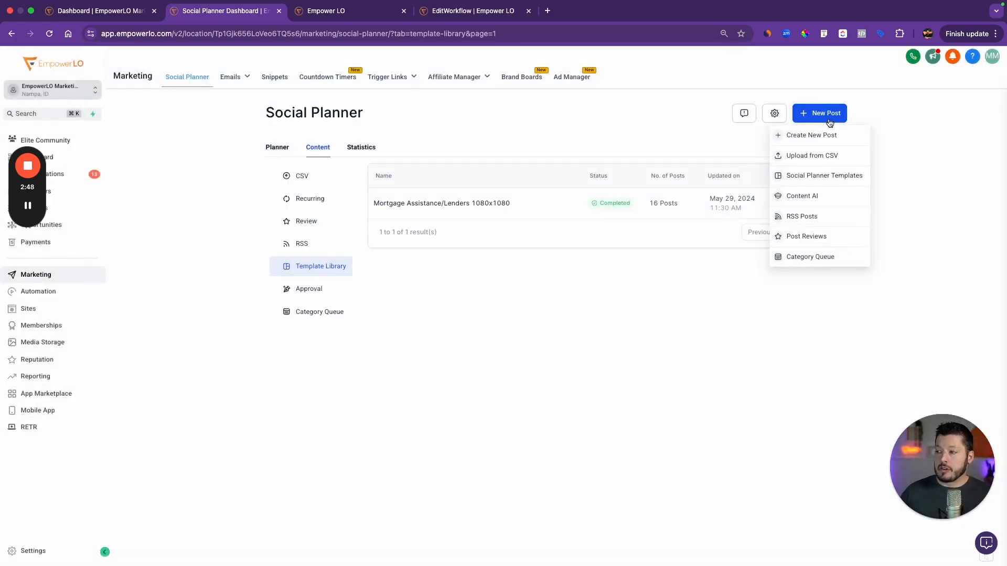
pyautogui.click(844, 175)
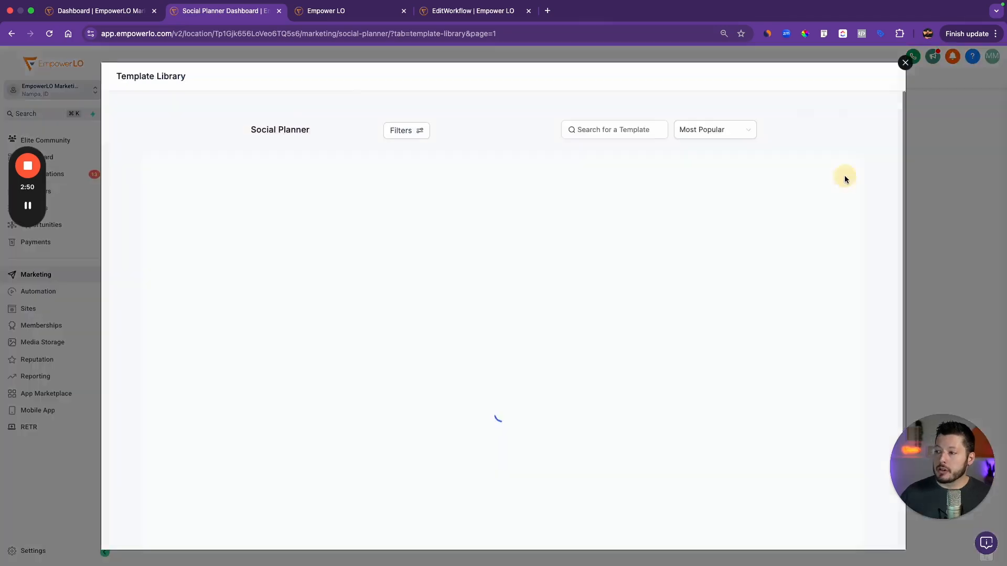
pyautogui.click(695, 130)
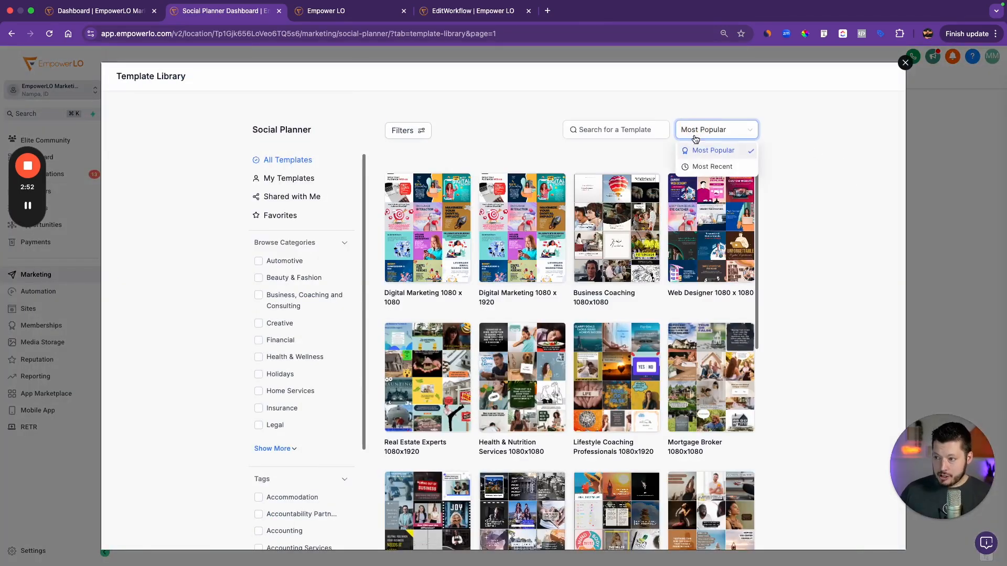
pyautogui.click(696, 167)
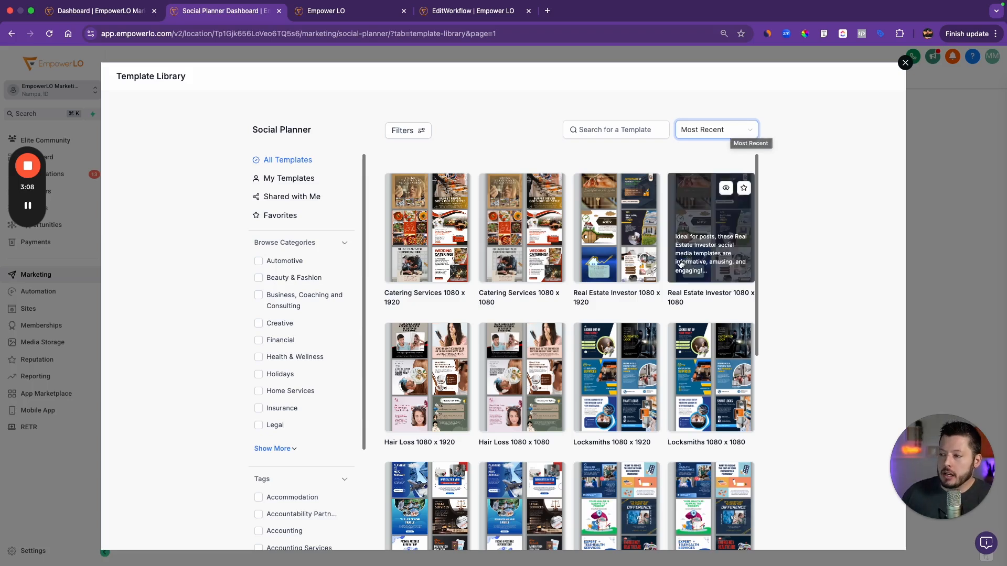
pyautogui.click(731, 131)
pyautogui.click(732, 109)
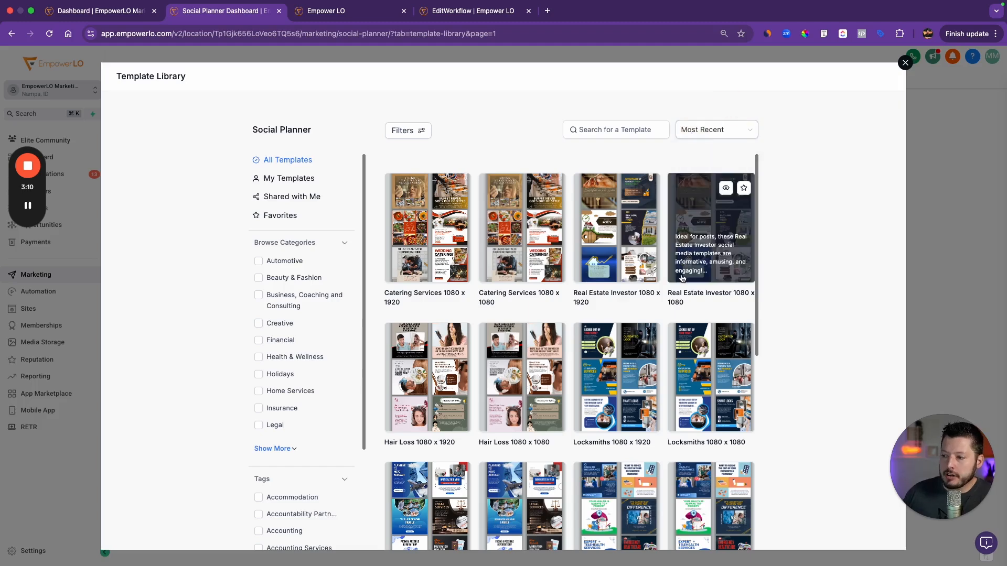
# Preview the Real Estate Investor 1080 x 1920 template and examine its posts
pyautogui.scroll(-1, 703, 226)
pyautogui.scroll(1, 629, 252)
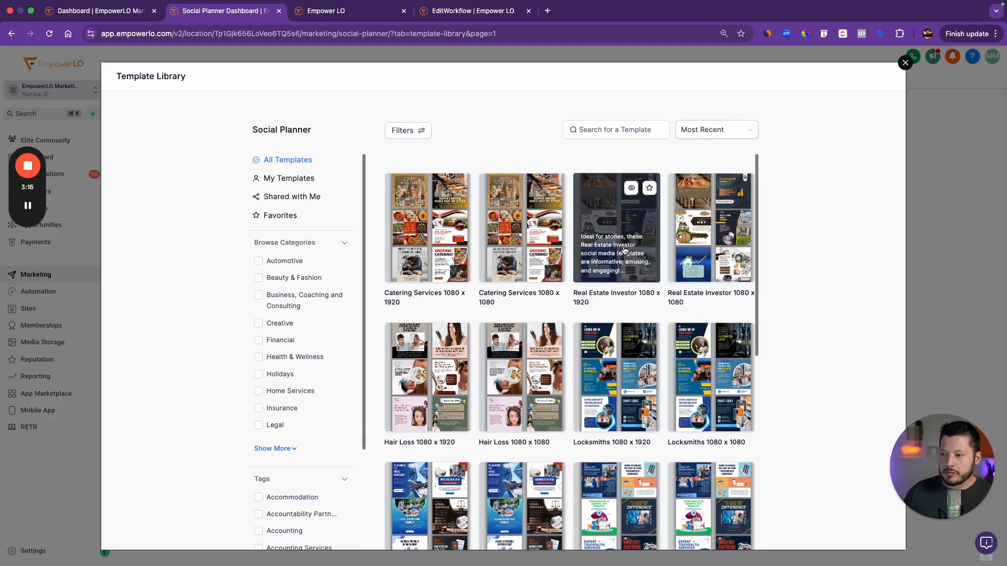
pyautogui.click(630, 188)
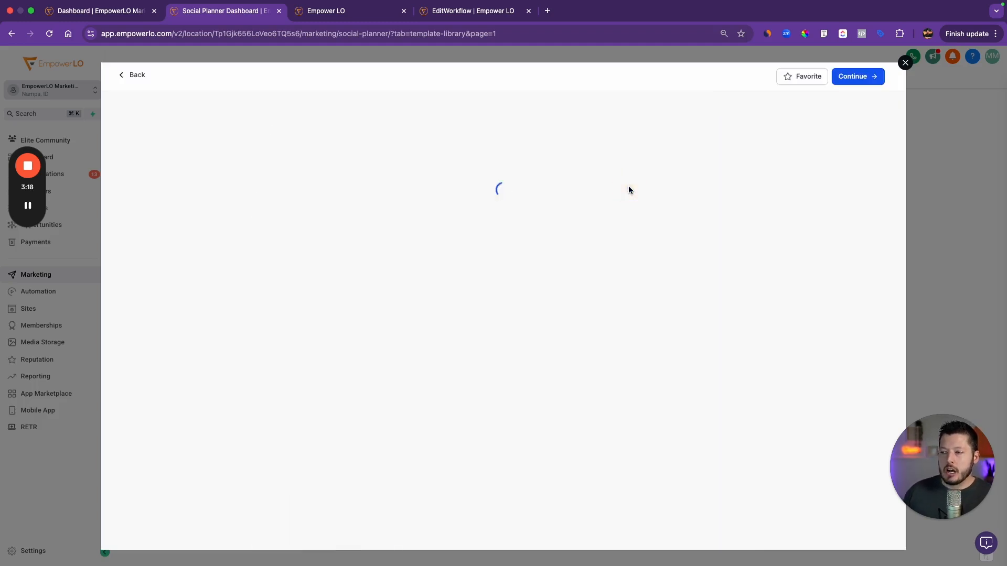
pyautogui.scroll(-1, 570, 339)
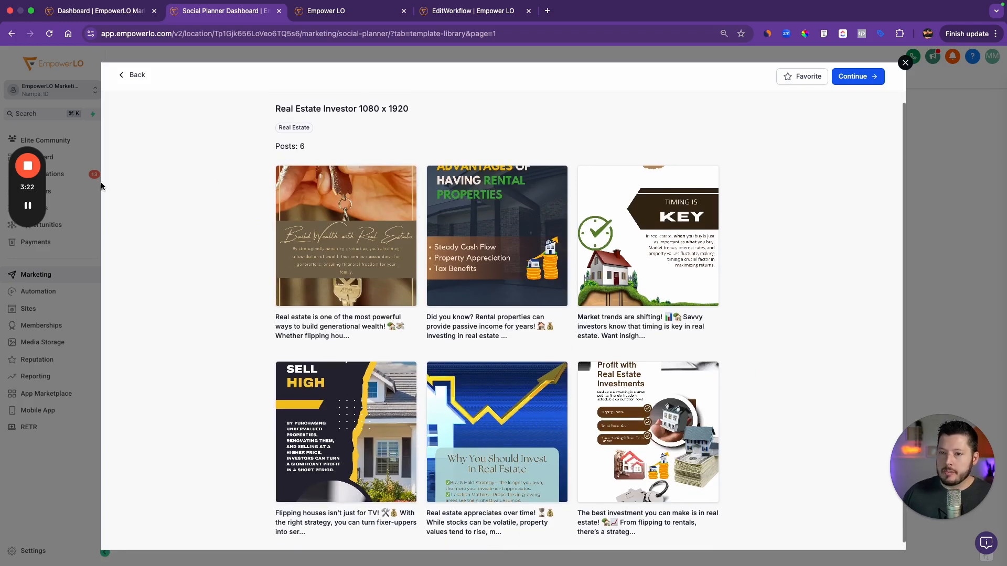
# Leave the Real Estate Investor template preview and close the template library
pyautogui.click(139, 80)
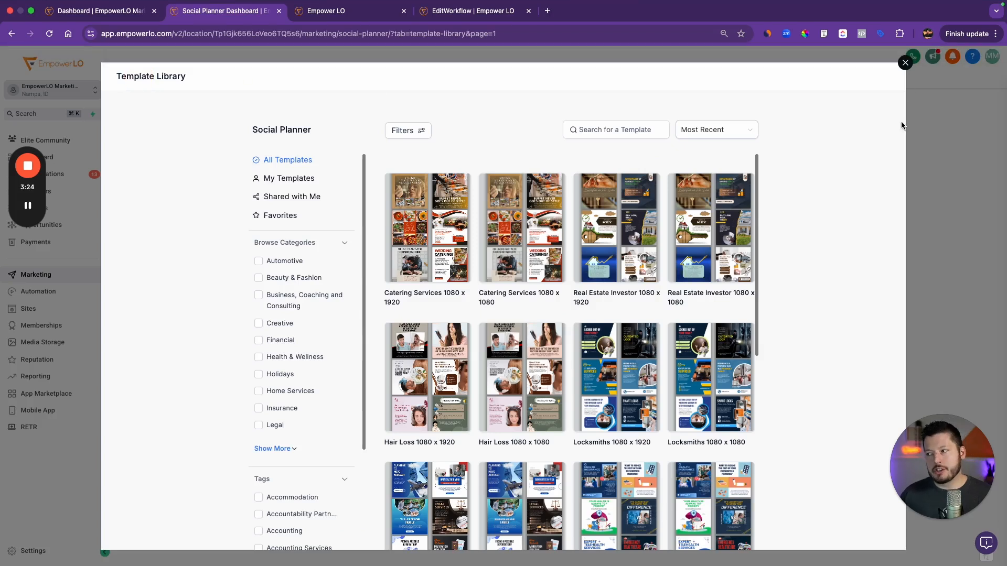
pyautogui.click(905, 63)
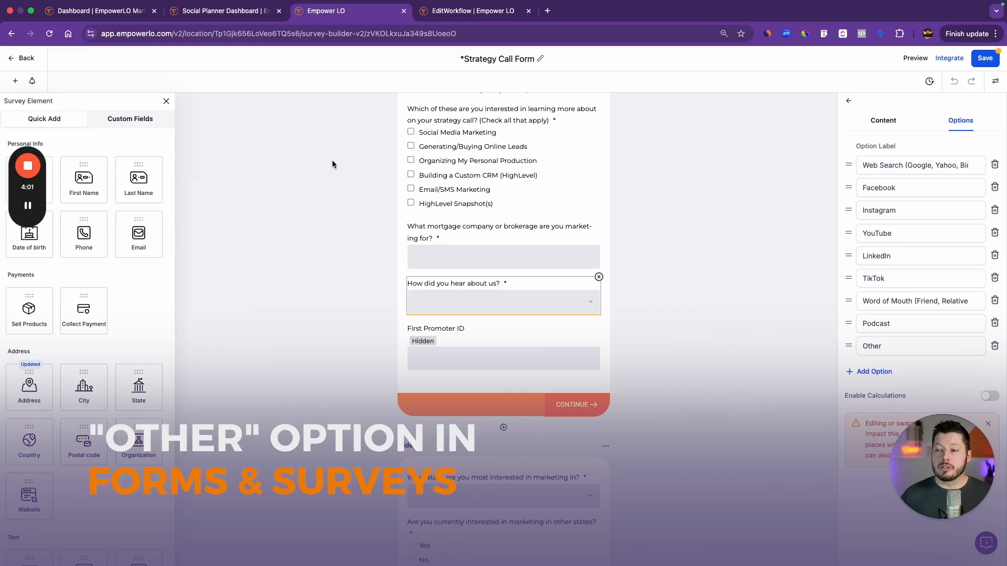
# Examine the option labels of the "How did you hear about us?" dropdown in the Strategy Call Form, including its Other entry
pyautogui.click(332, 159)
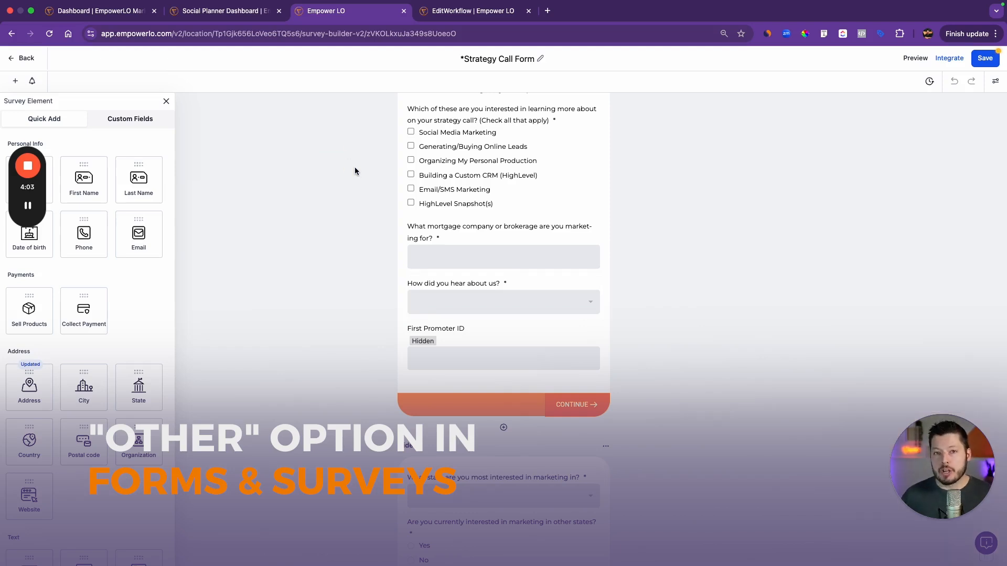
pyautogui.click(515, 155)
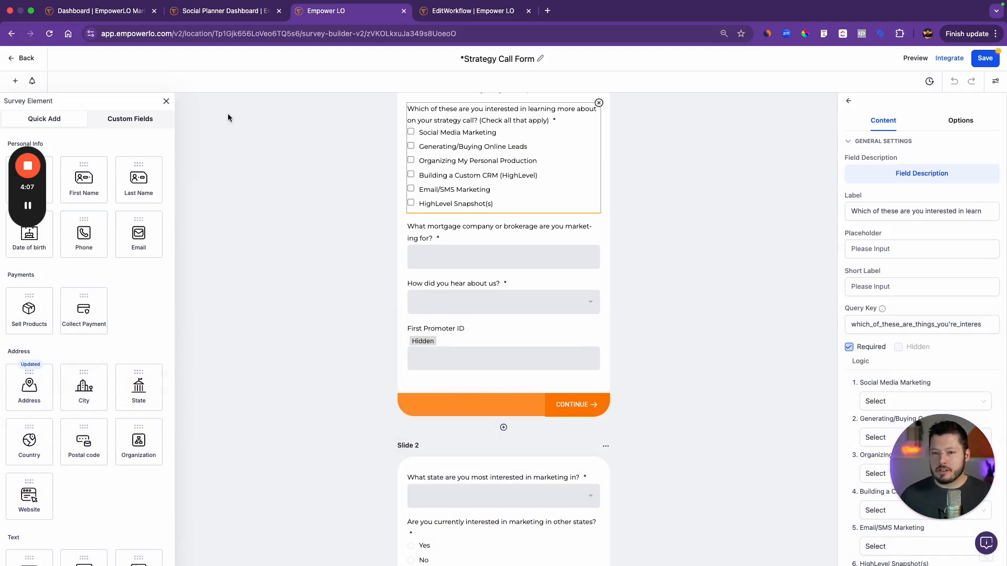
pyautogui.click(461, 283)
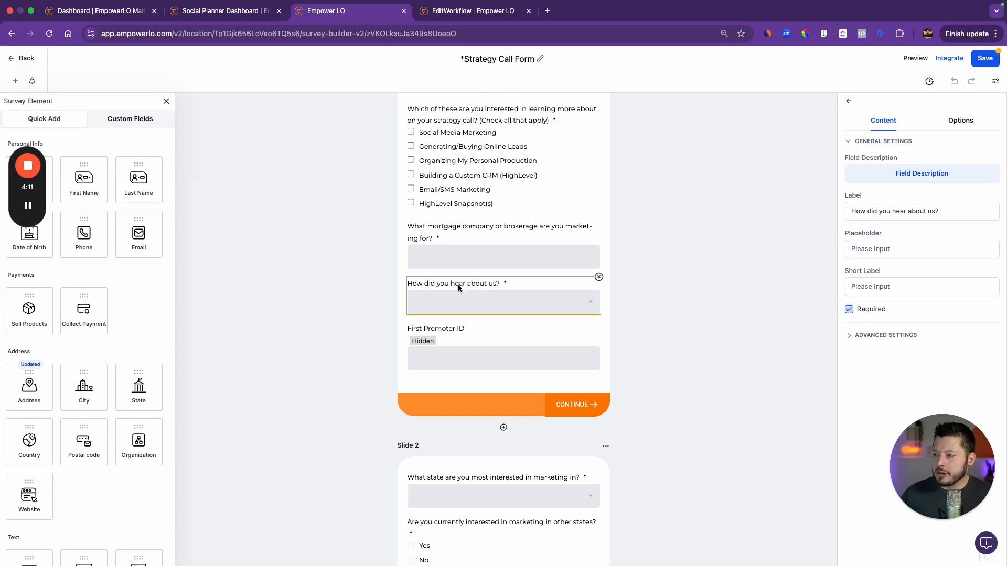
pyautogui.click(960, 120)
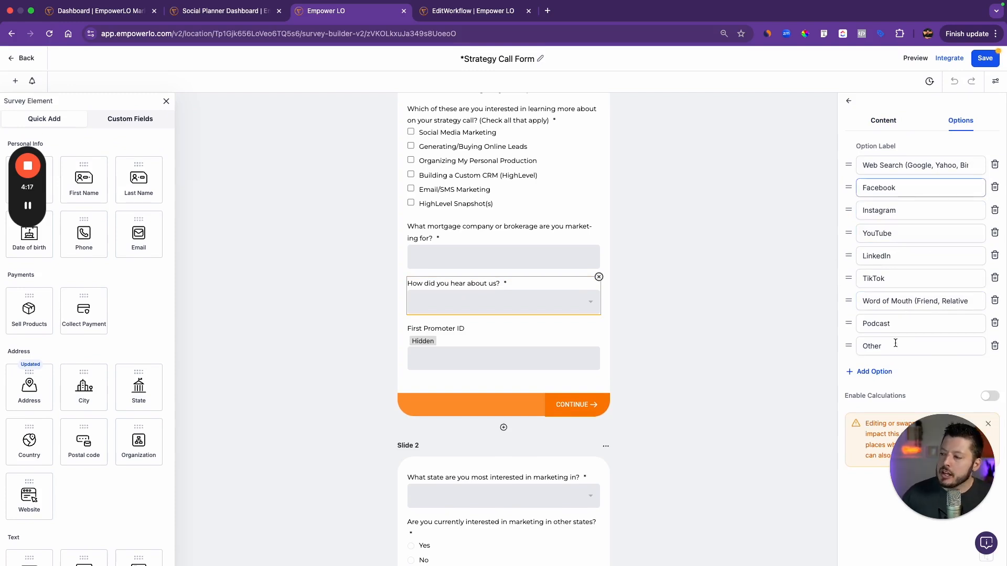
pyautogui.moveTo(893, 354); pyautogui.dragTo(862, 347)
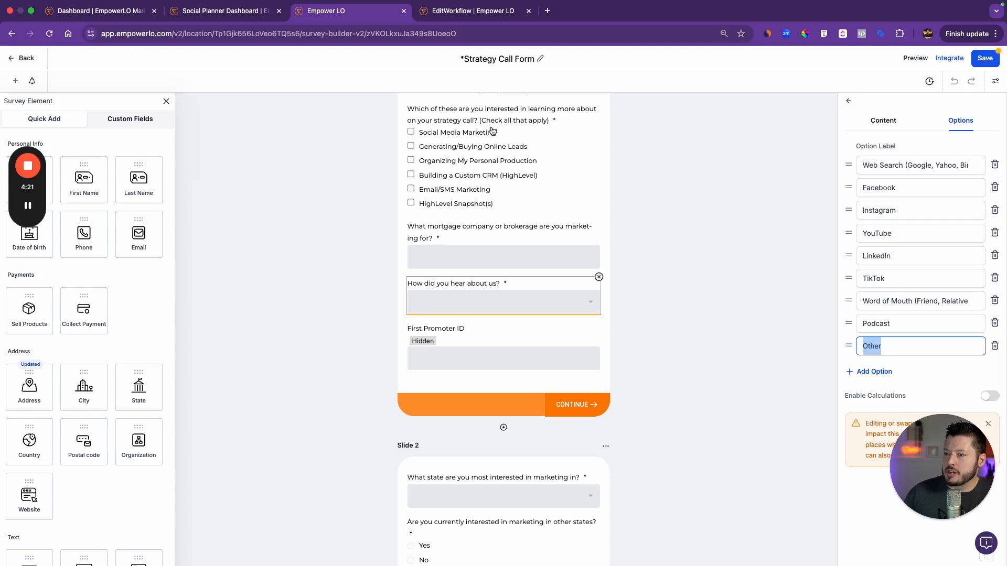
# Add an "other" option to the checkbox question about which topics respondents want to learn more about
pyautogui.click(450, 116)
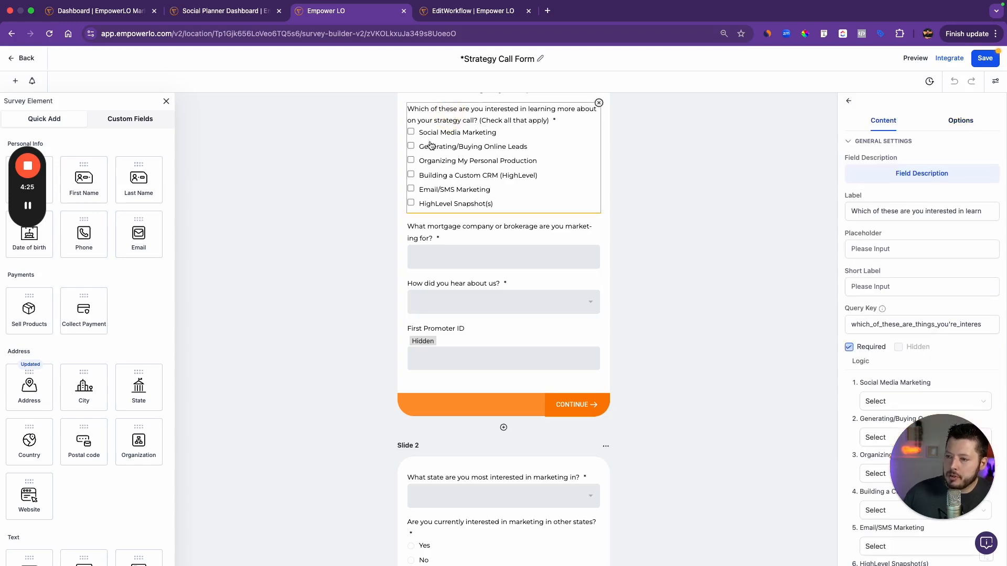
pyautogui.scroll(-2, 874, 385)
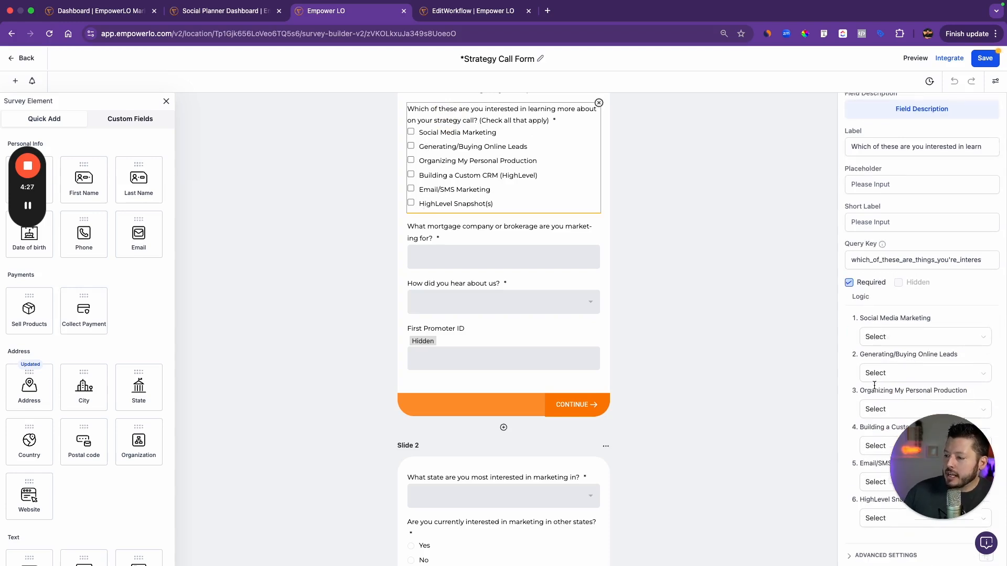
pyautogui.scroll(1, 874, 386)
pyautogui.scroll(1, 874, 385)
pyautogui.click(960, 120)
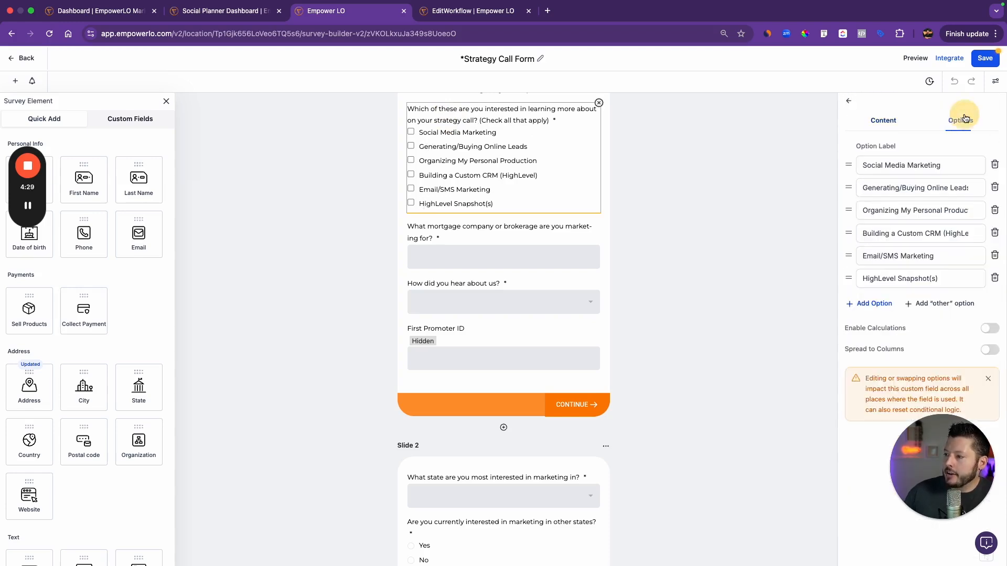
pyautogui.click(924, 303)
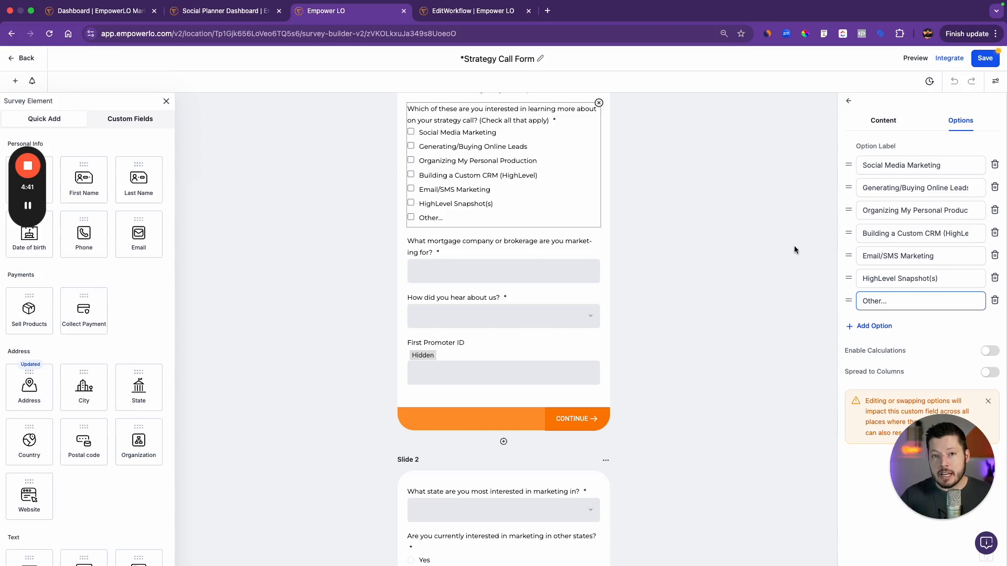
# Delete the Other... option from the checkbox question, confirming with DELETE
pyautogui.click(994, 301)
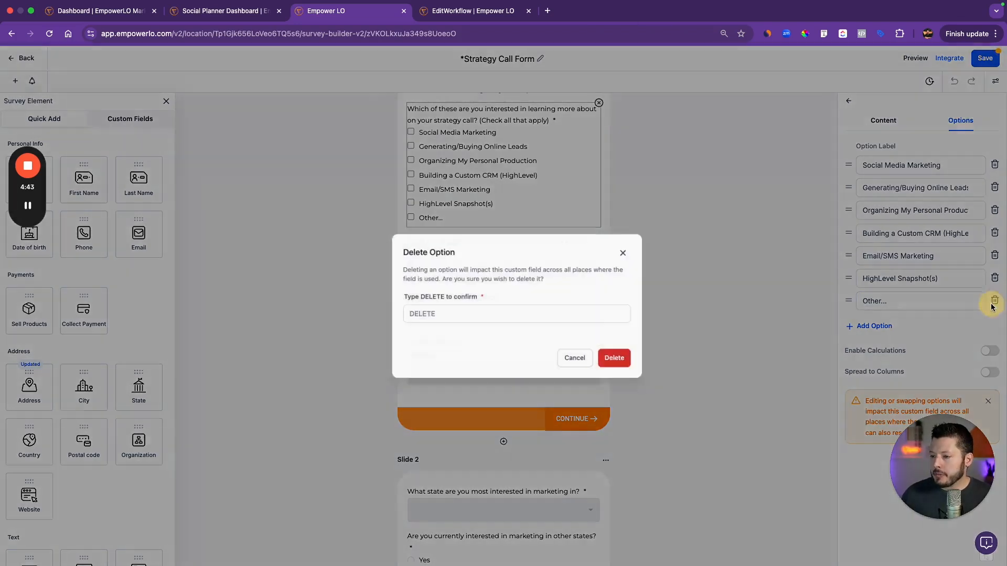
pyautogui.click(505, 317)
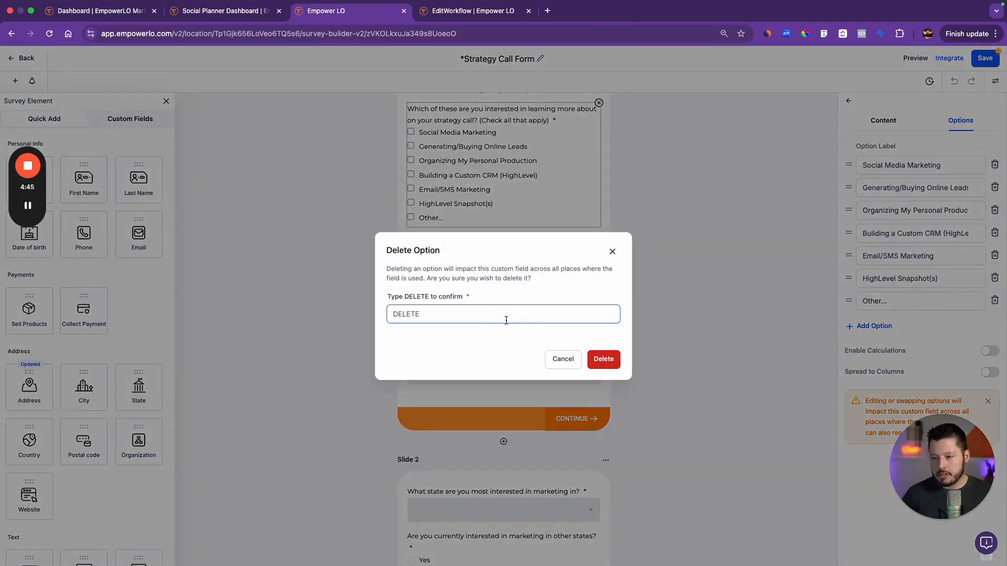
pyautogui.write('DELETE')
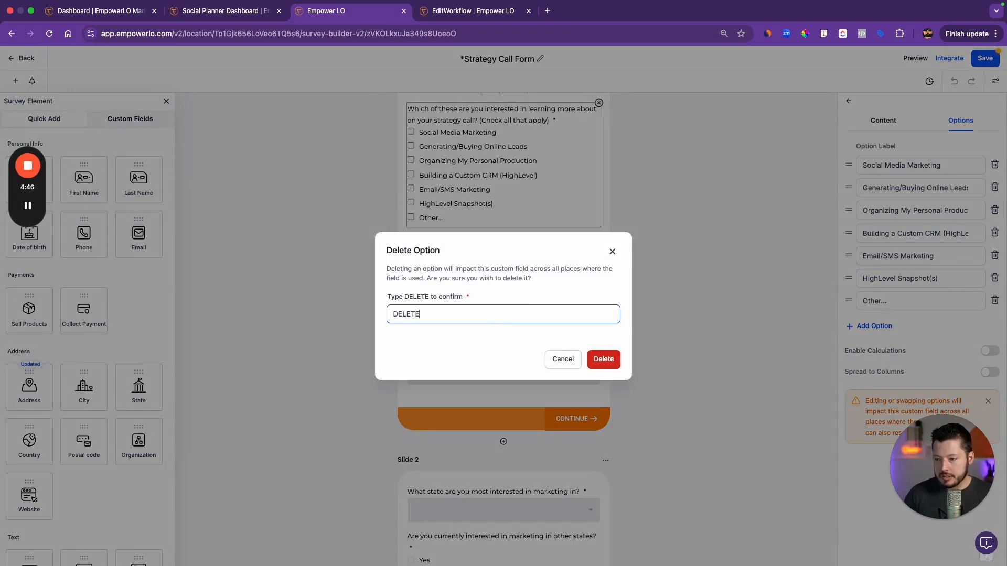
pyautogui.click(617, 361)
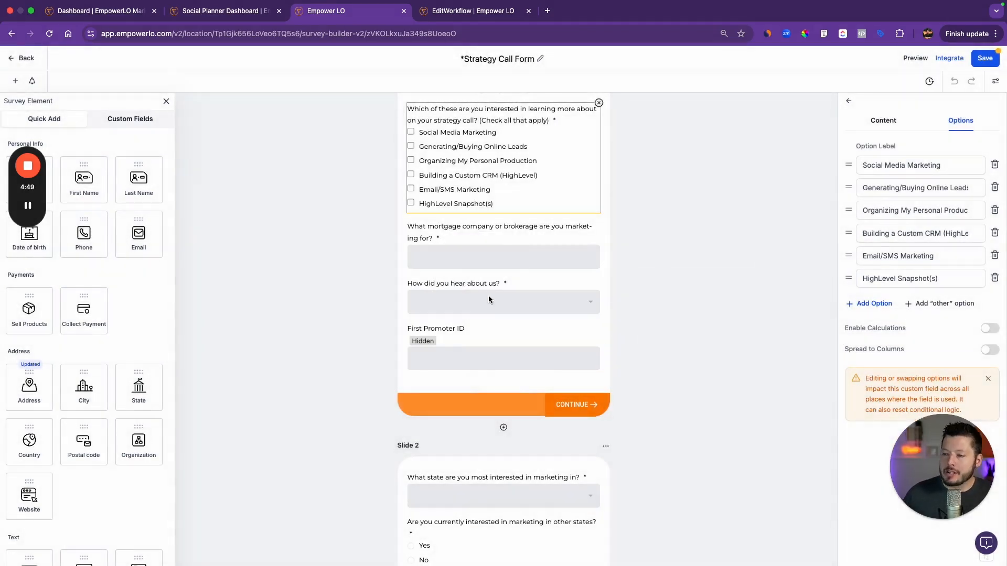
# Compare the option settings of the "How did you hear about us?" dropdown with those of the checkbox question
pyautogui.click(489, 298)
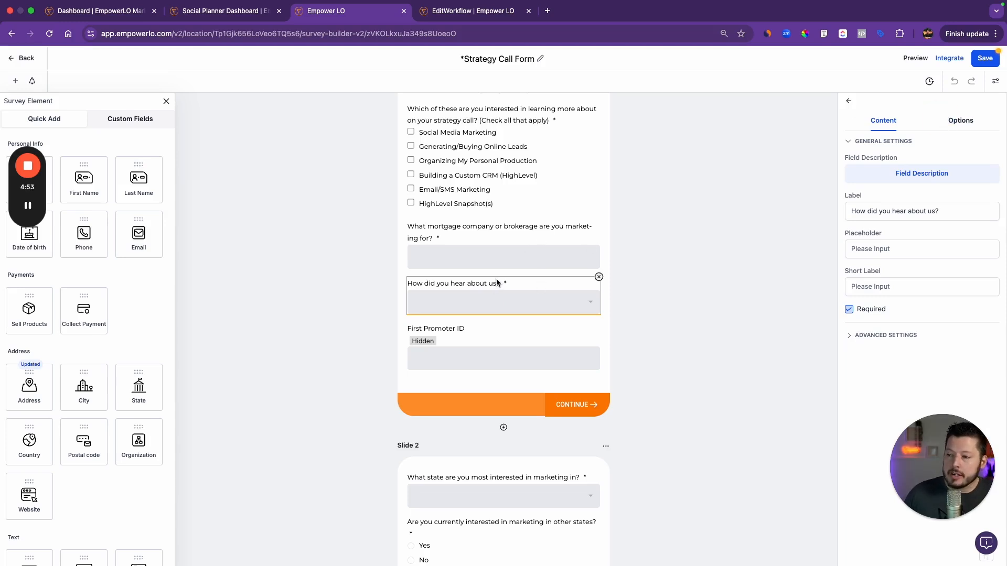
pyautogui.click(960, 121)
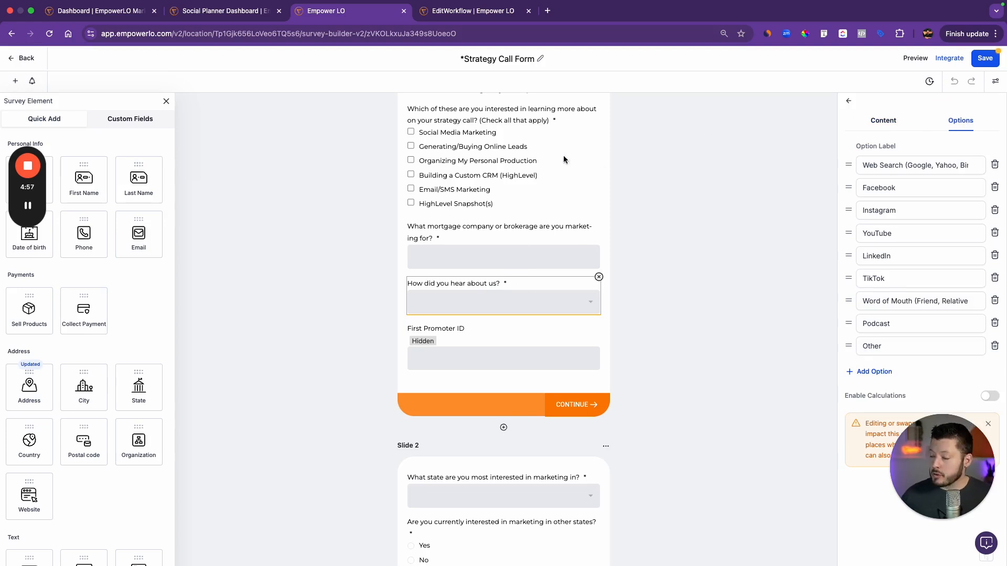
pyautogui.doubleClick(905, 348)
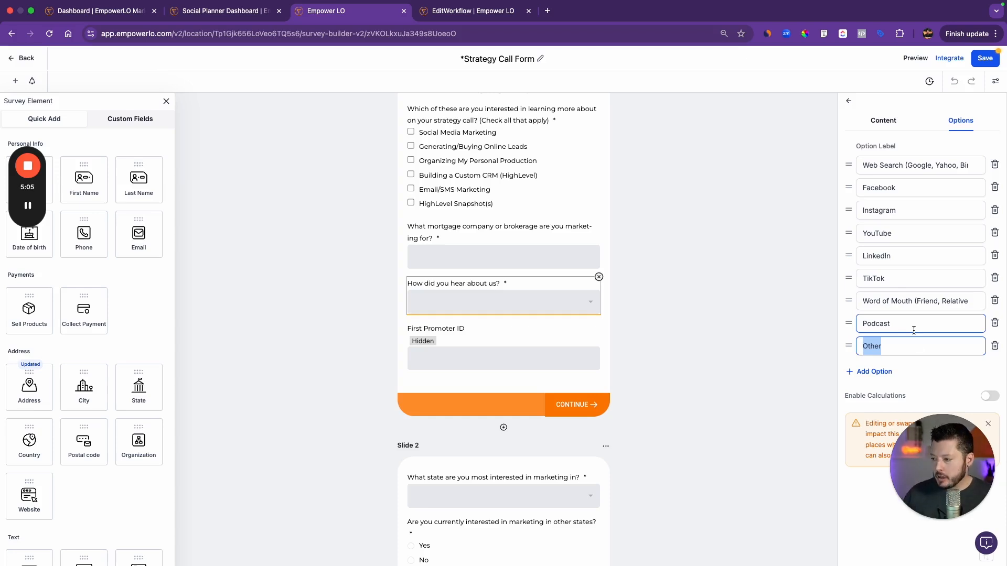
pyautogui.click(921, 348)
pyautogui.click(930, 370)
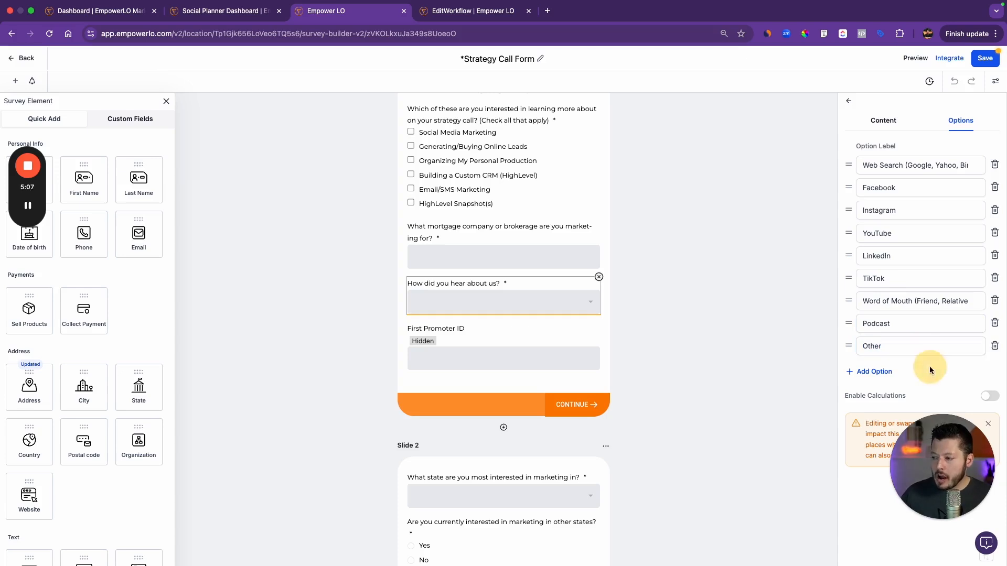
pyautogui.click(453, 176)
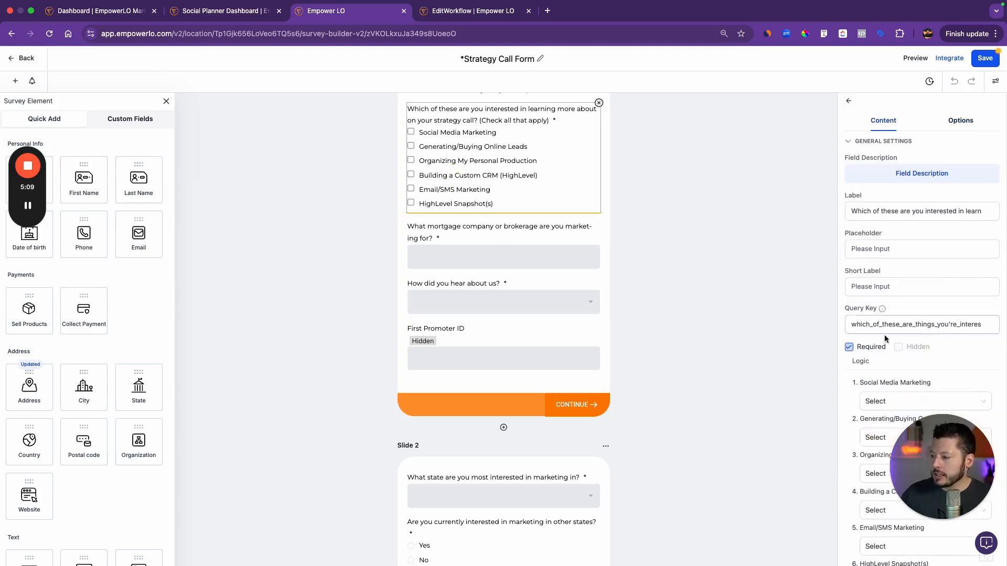
pyautogui.click(960, 121)
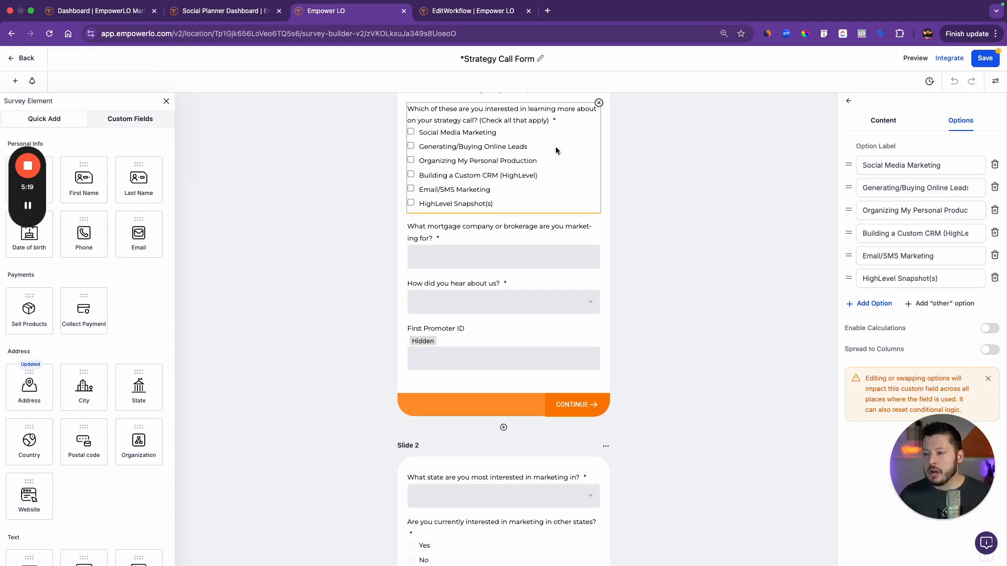
pyautogui.scroll(3, 532, 147)
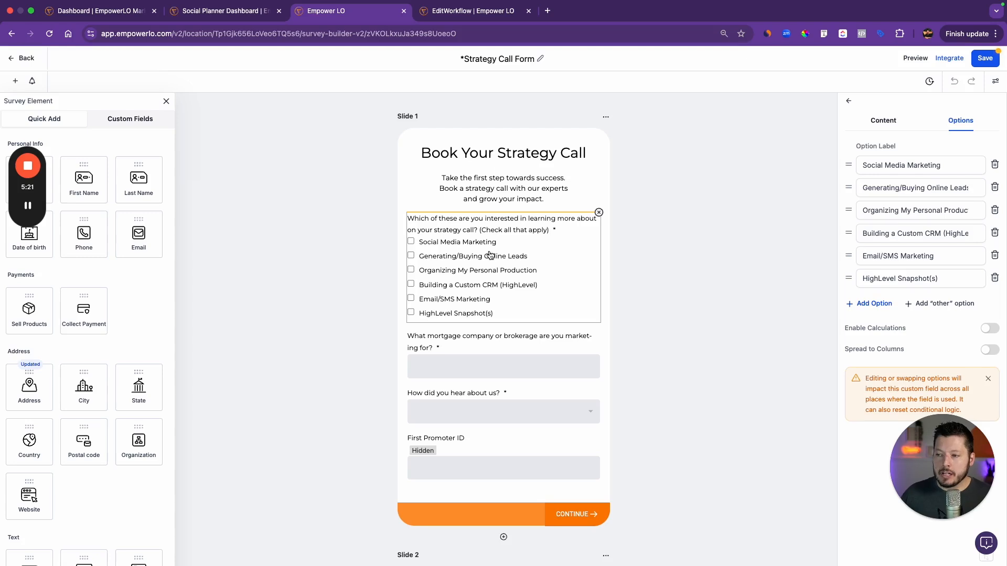
pyautogui.scroll(-1, 490, 252)
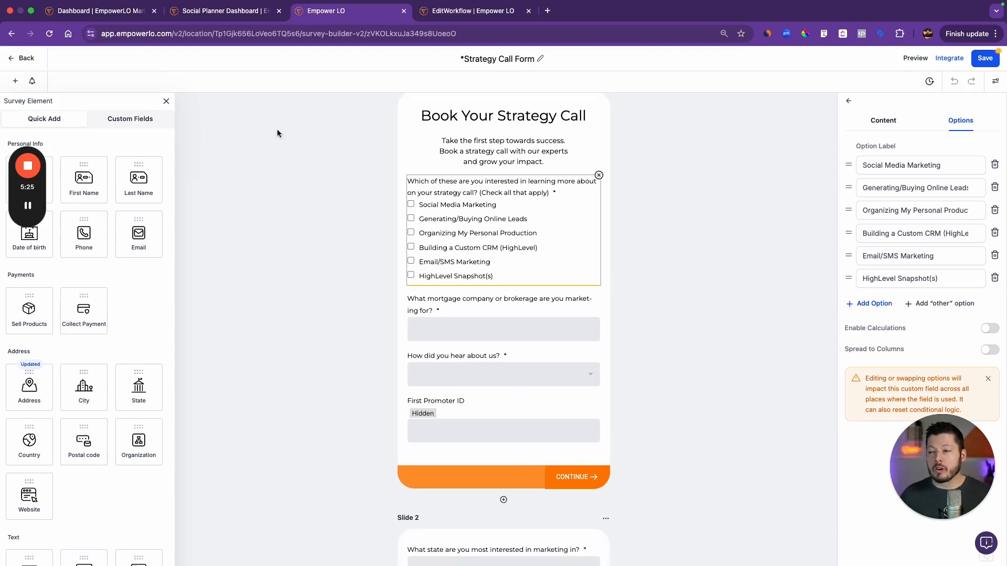
# Add a Radio element between the checkbox question and the mortgage company question, and open its option settings
pyautogui.click(103, 117)
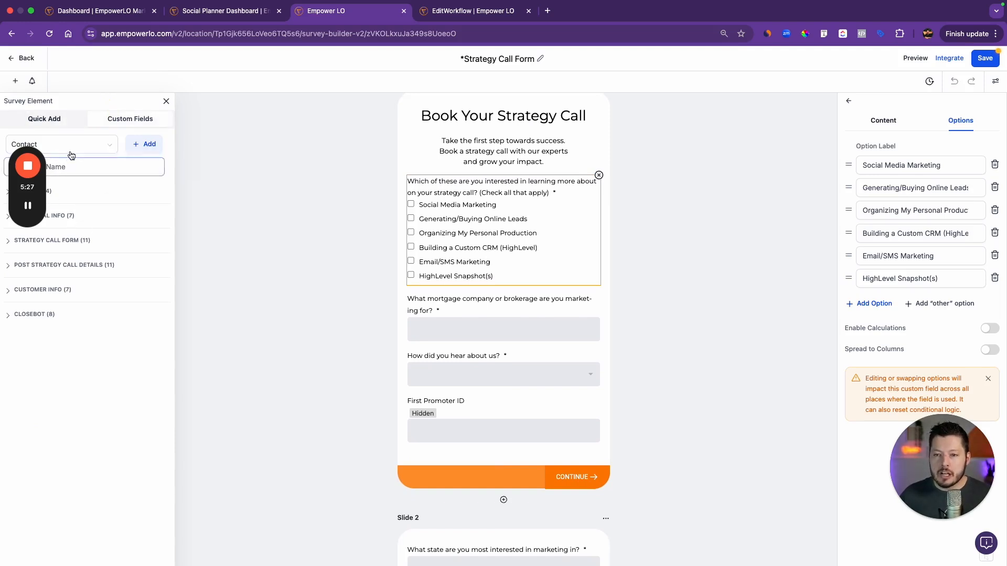
pyautogui.moveTo(37, 193); pyautogui.dragTo(262, 79)
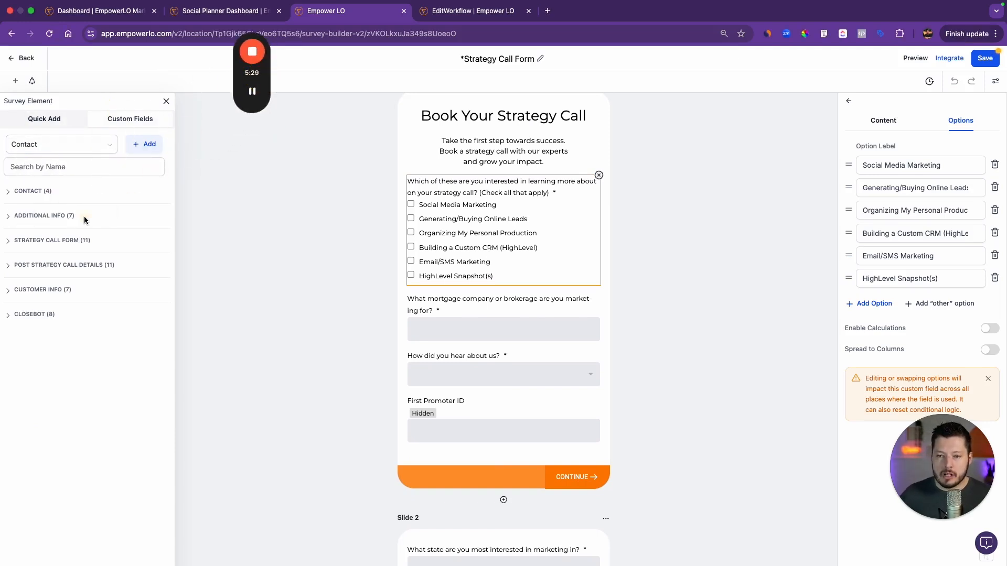
pyautogui.click(34, 219)
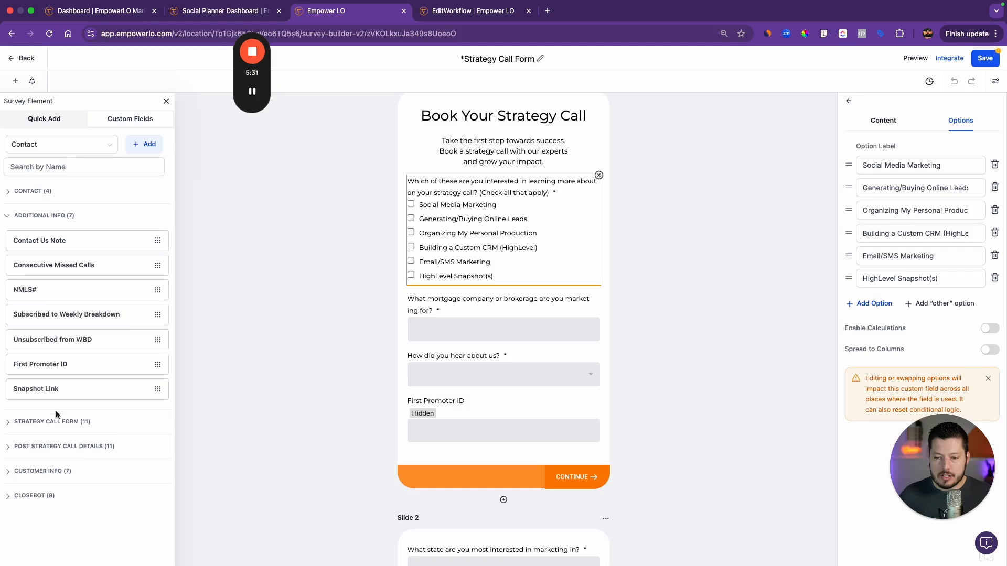
pyautogui.click(48, 126)
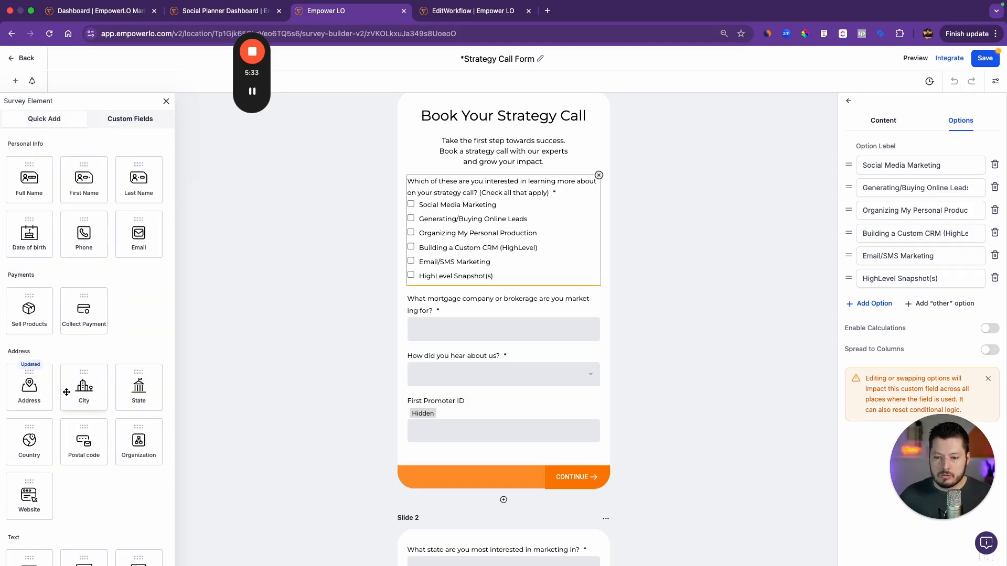
pyautogui.scroll(-10, 21, 414)
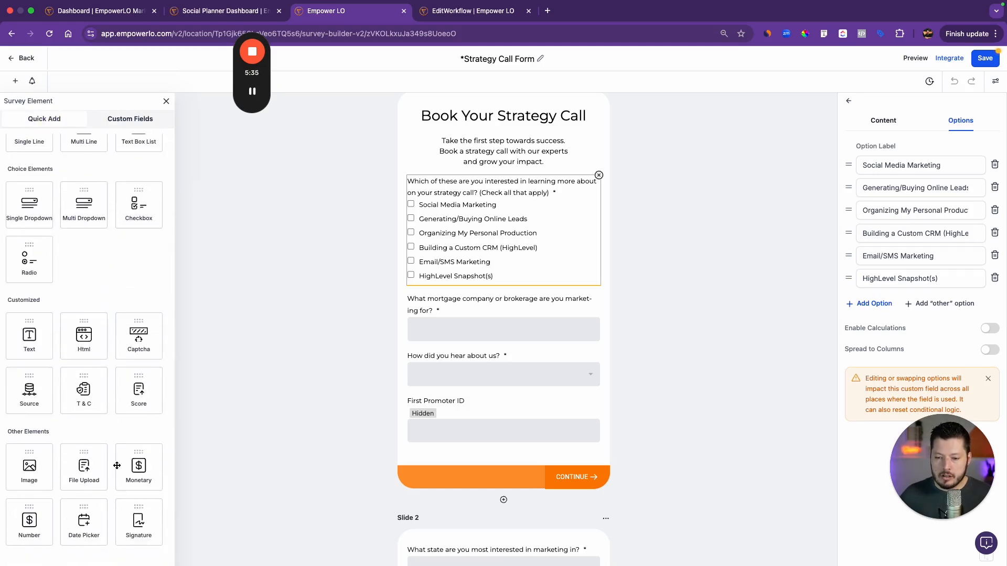
pyautogui.scroll(3, 97, 307)
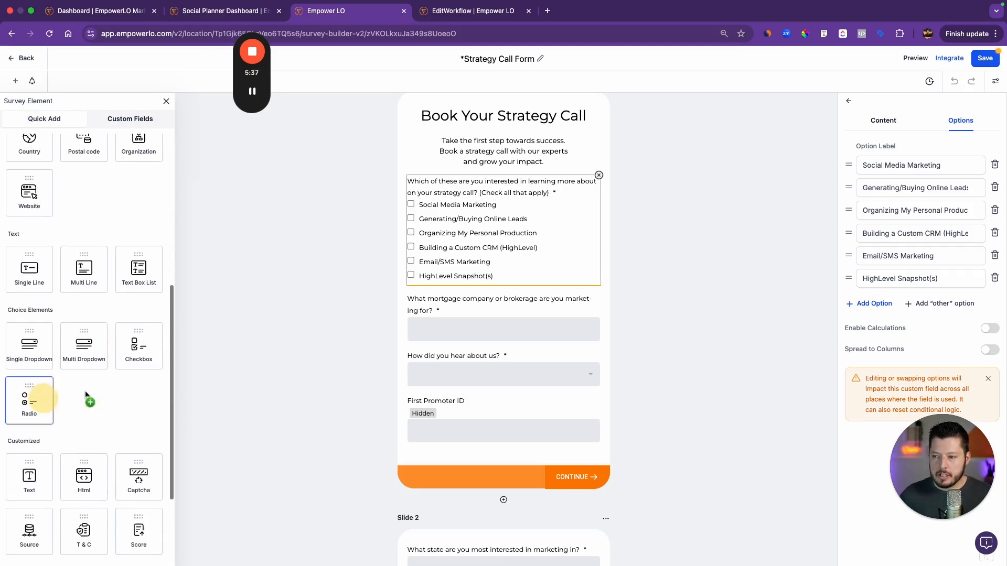
pyautogui.moveTo(83, 398); pyautogui.dragTo(517, 328)
pyautogui.click(430, 315)
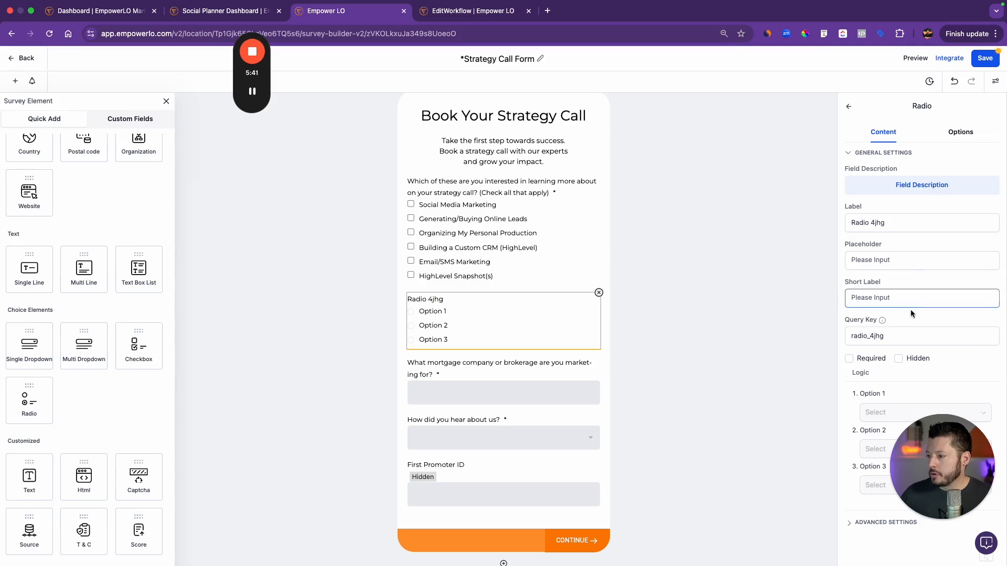
pyautogui.click(957, 141)
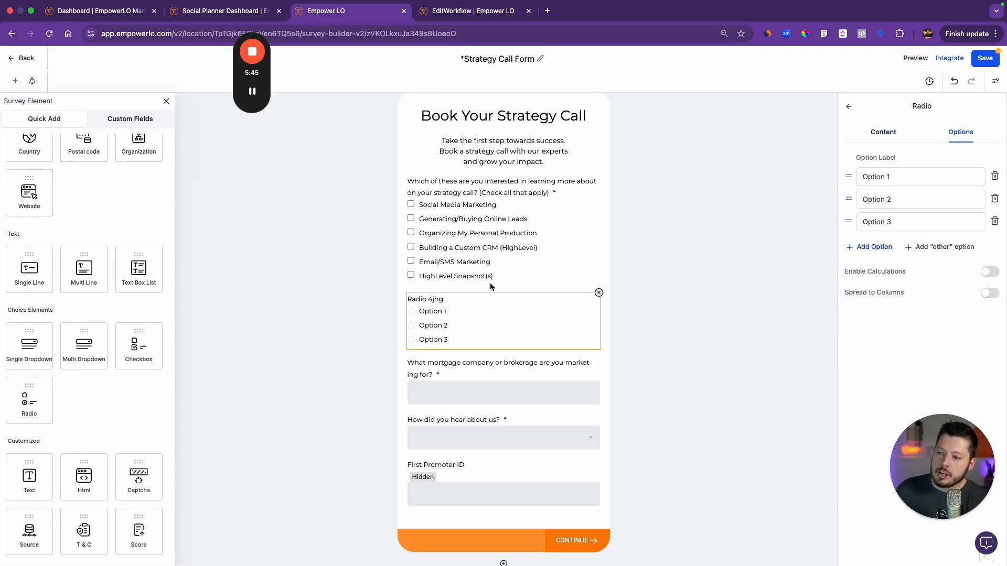
# Remove the new radio question from the Strategy Call Form and go back out of the survey
pyautogui.click(598, 292)
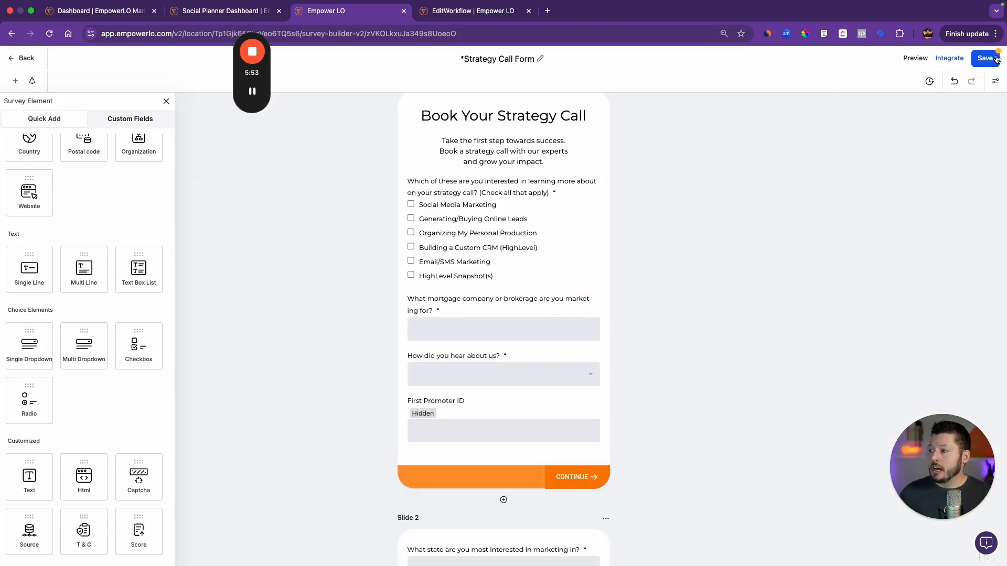
pyautogui.click(23, 61)
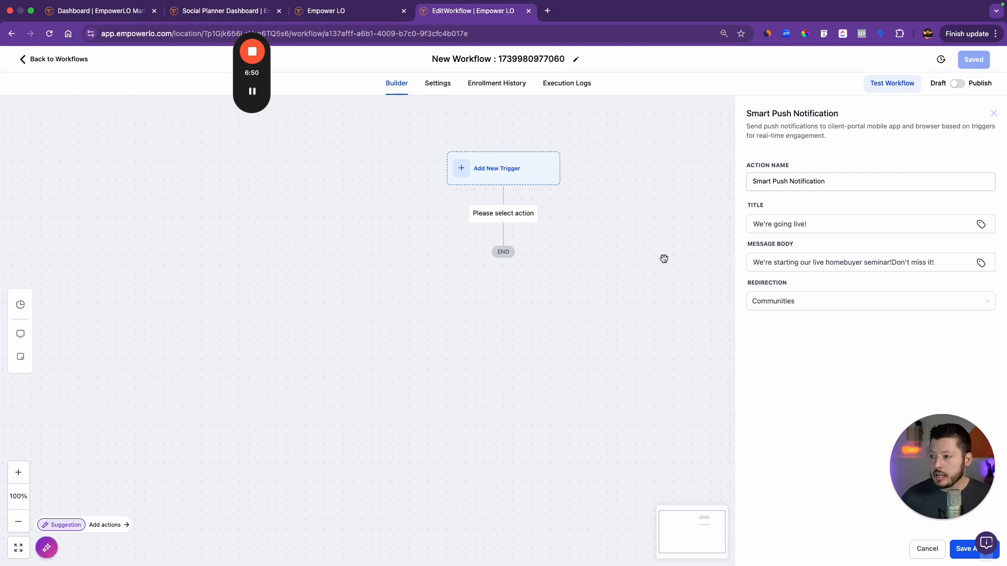
# Examine the workflow's Smart Push Notification action settings and close the action without saving it
pyautogui.click(809, 181)
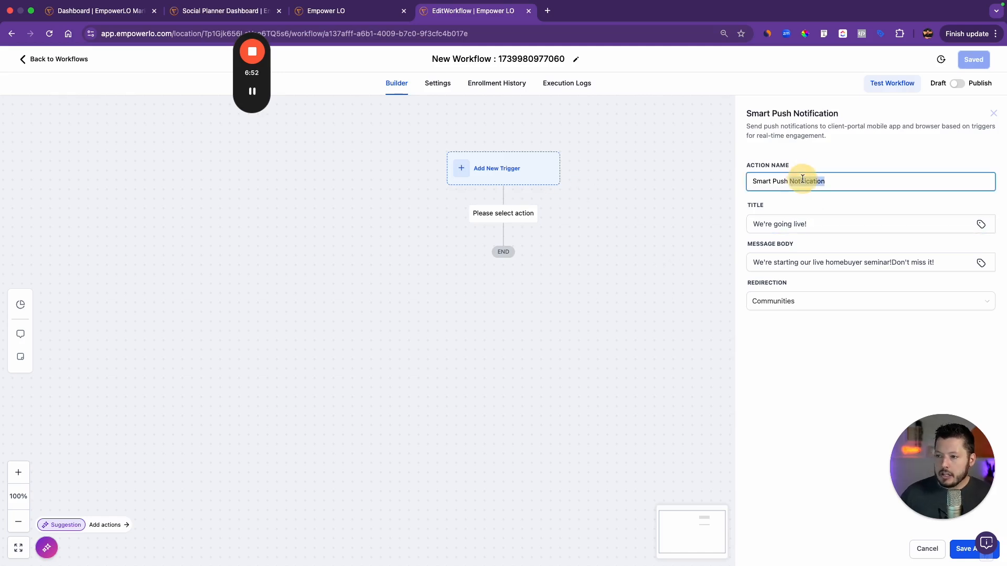
pyautogui.click(634, 217)
pyautogui.click(993, 113)
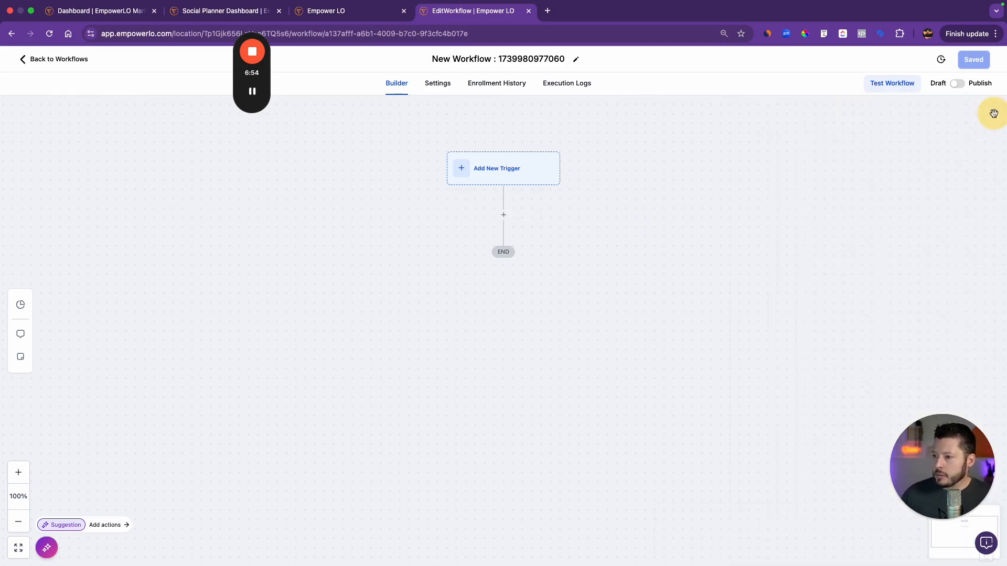
# Search the workflow actions for "push" and open a new Smart Push Notification action before the end of the workflow
pyautogui.click(506, 214)
pyautogui.write('push')
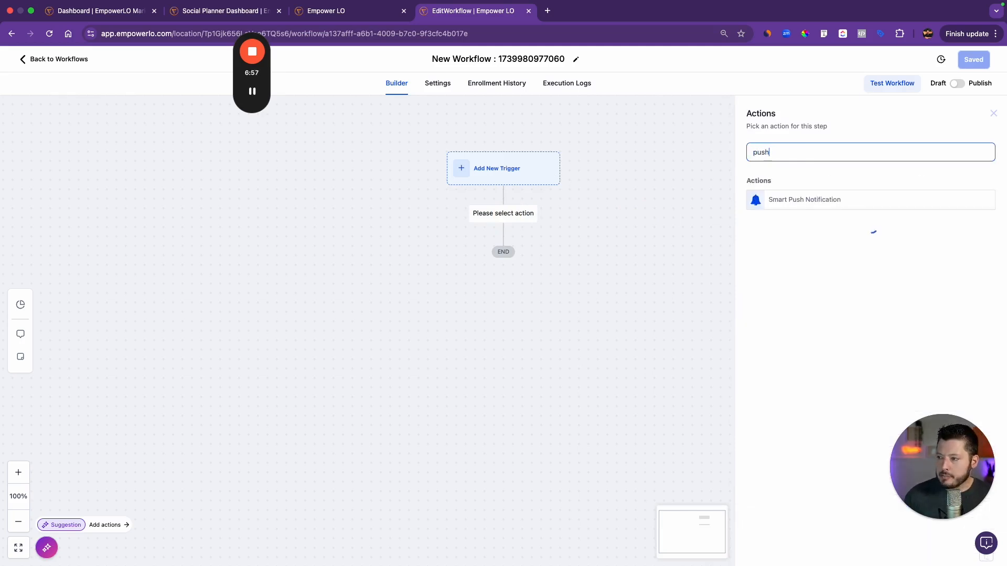
pyautogui.click(784, 202)
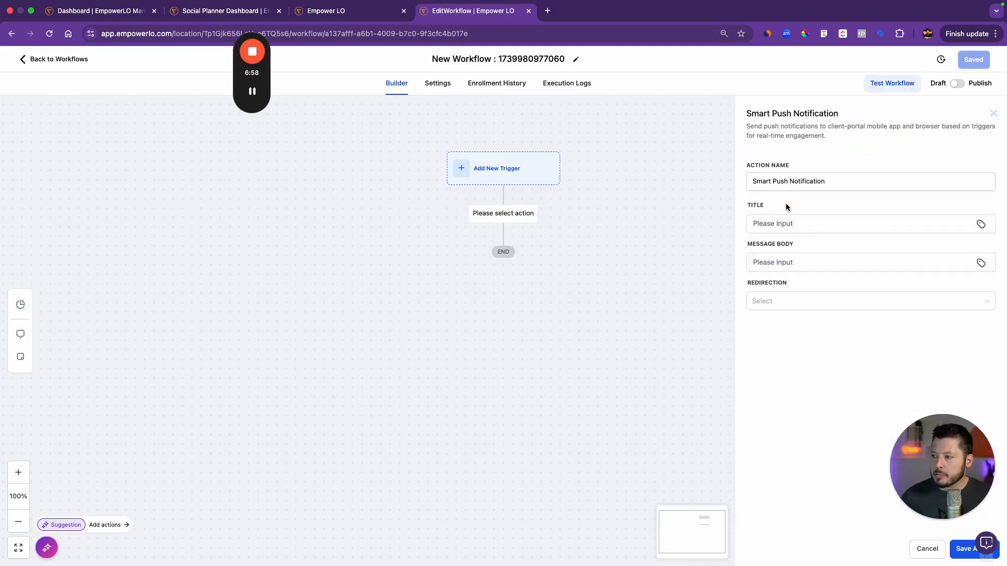
# Examine the notification's redirection options and the custom values available for its title, without choosing any
pyautogui.click(790, 299)
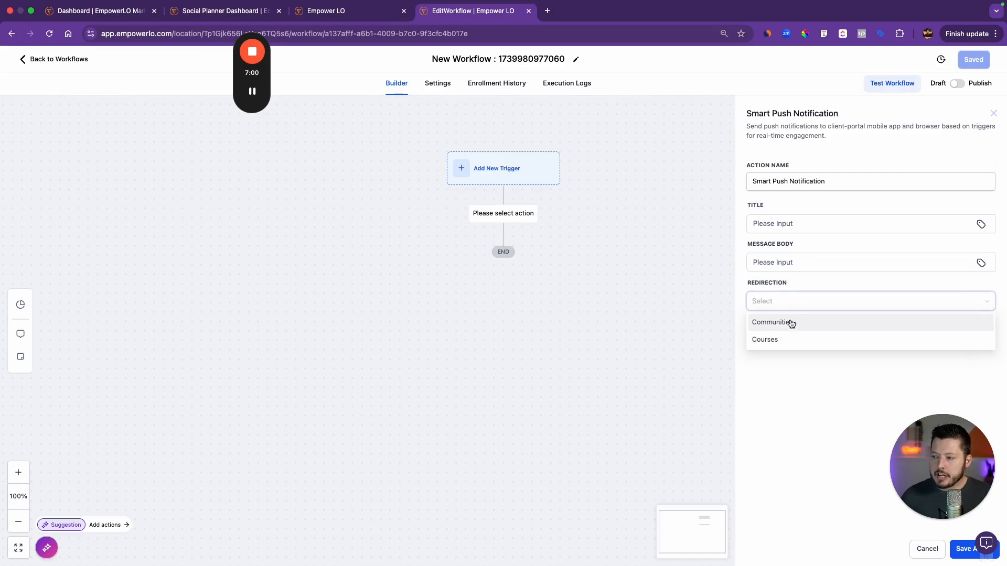
pyautogui.click(785, 373)
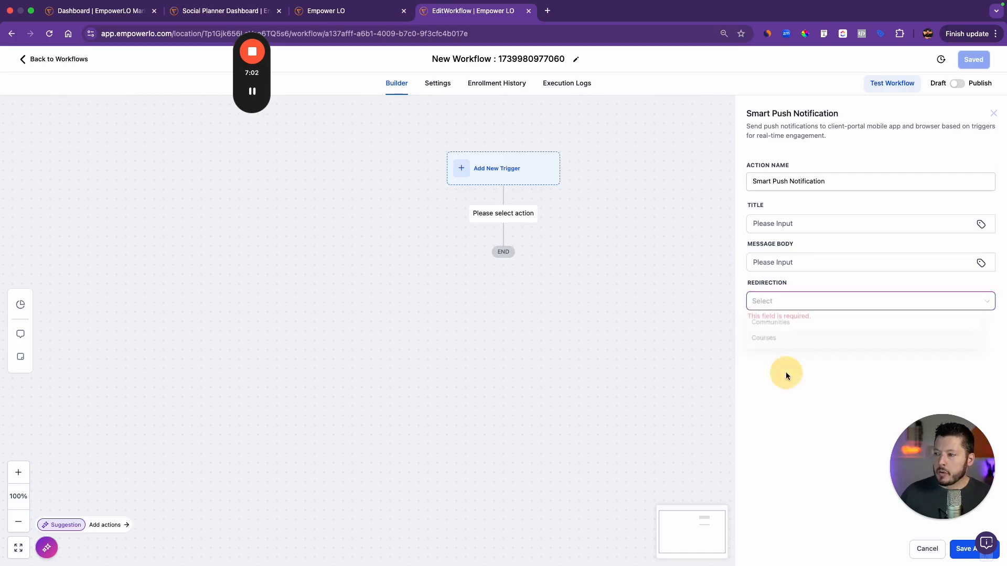
pyautogui.click(771, 223)
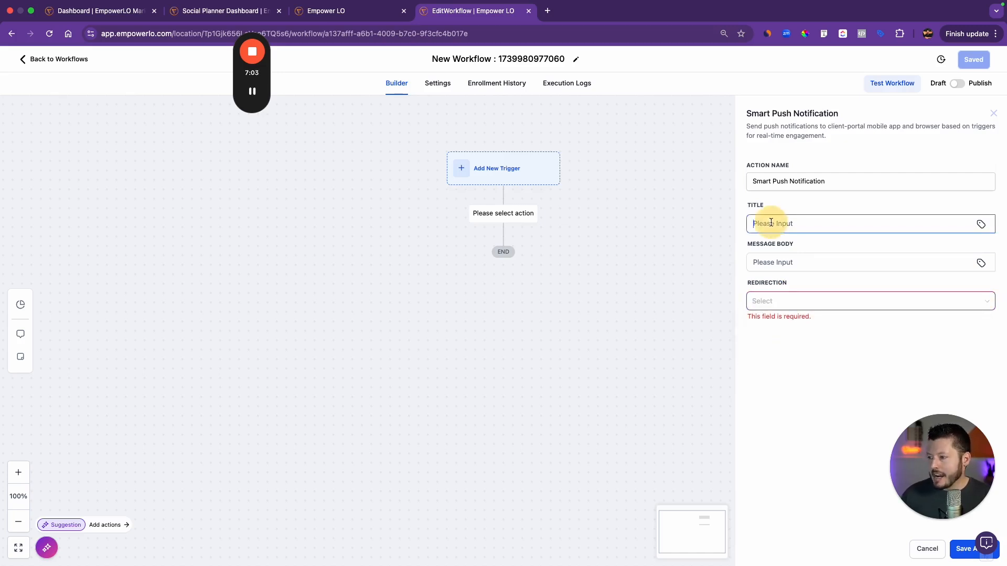
pyautogui.click(981, 225)
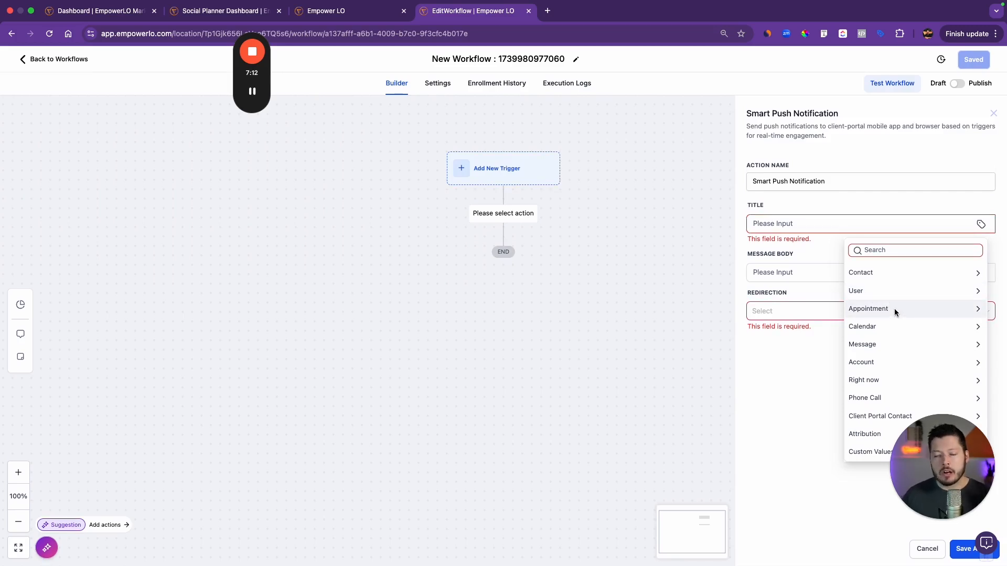
pyautogui.click(811, 234)
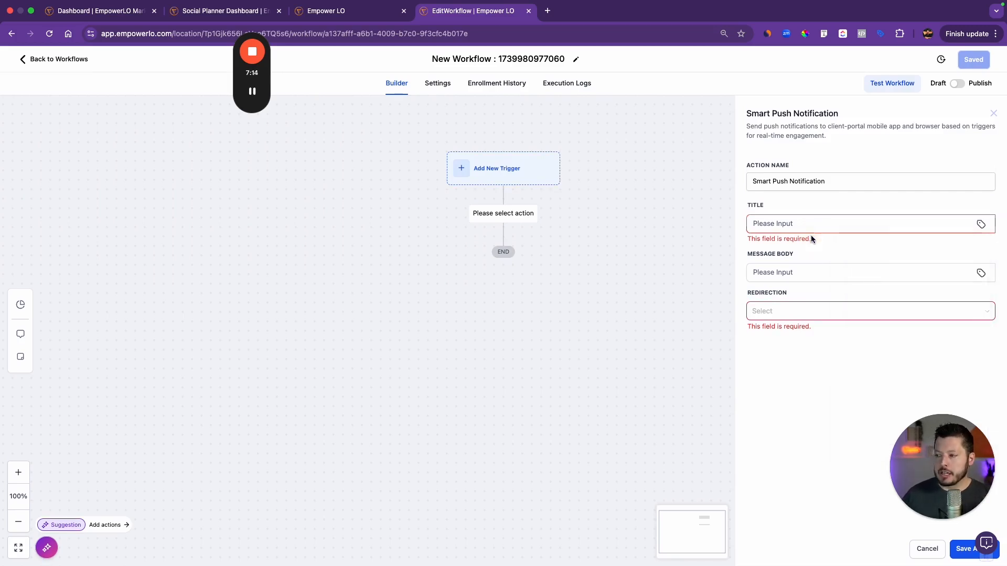
pyautogui.click(798, 223)
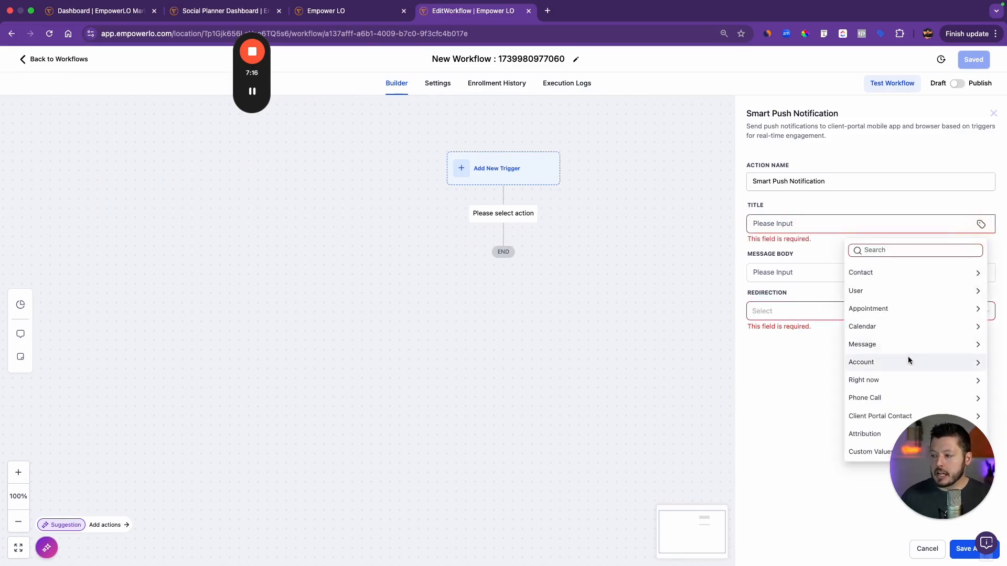
pyautogui.click(773, 413)
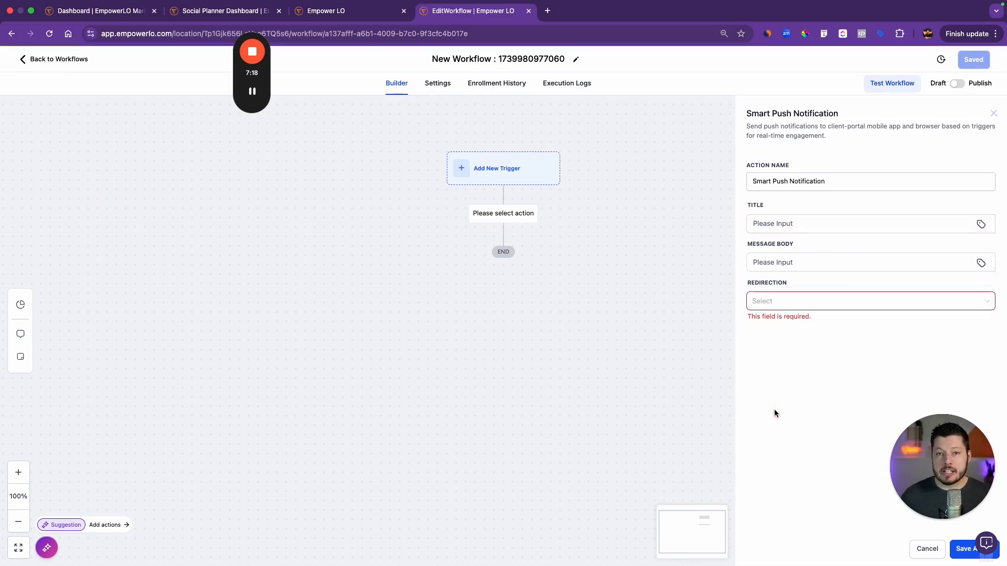